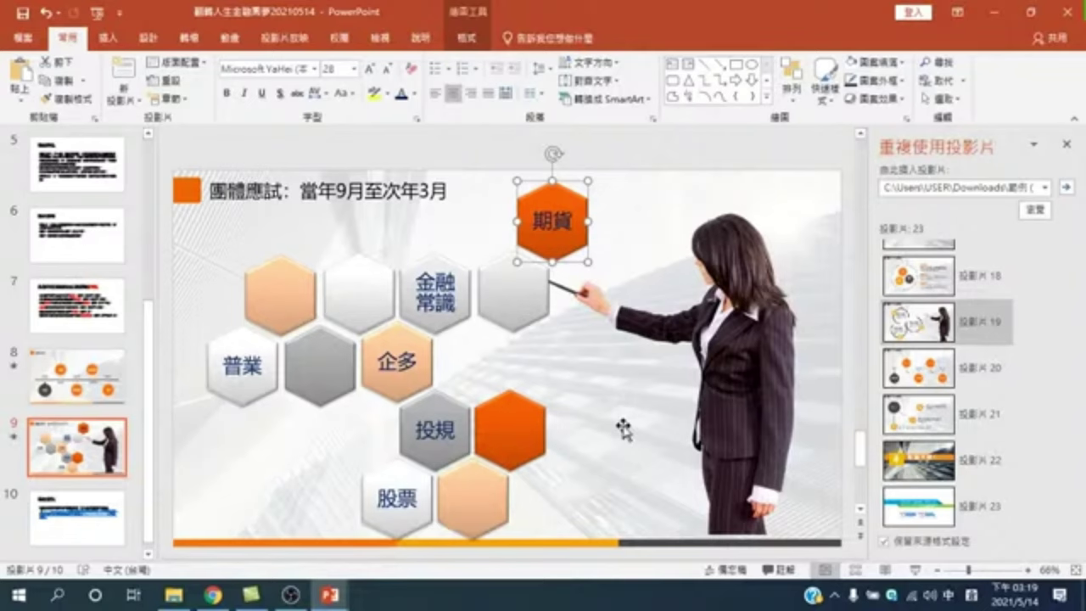
# - Review the deck as a slide show, from the pelican title slide through 專班資訊, then exit
pyautogui.scroll(5, 71, 311)
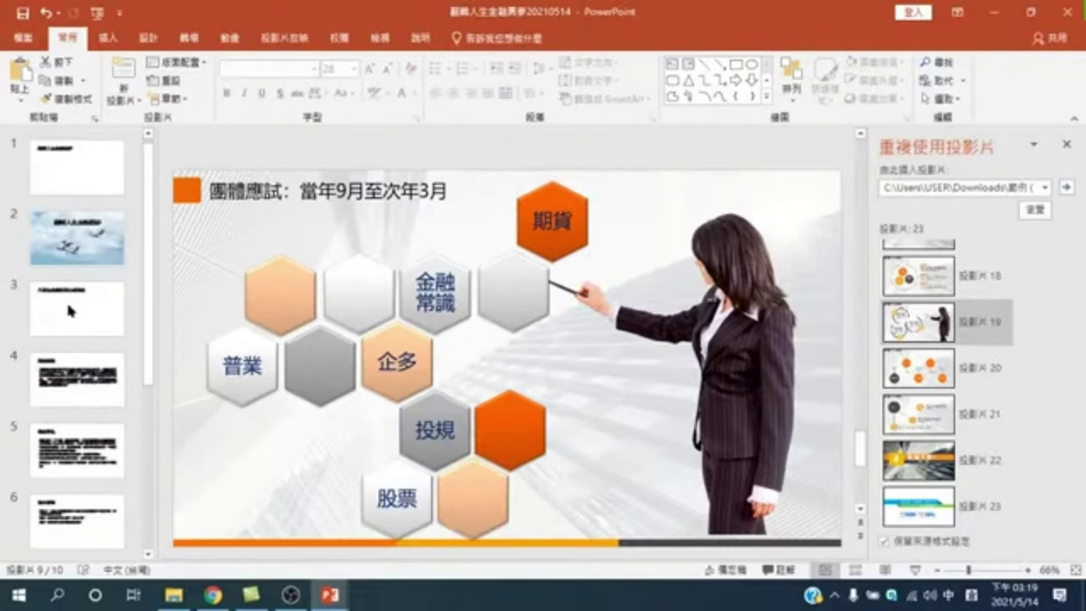
pyautogui.click(923, 574)
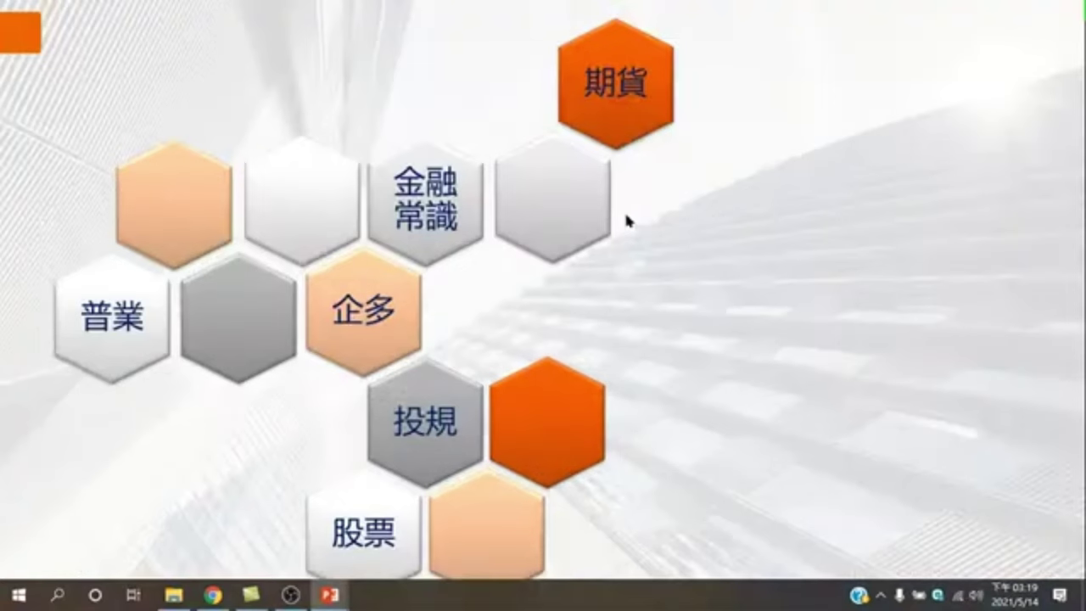
pyautogui.press('Left')
pyautogui.press('Left')
pyautogui.press('Left')
pyautogui.press('Left')
pyautogui.press('Left')
pyautogui.press('Left')
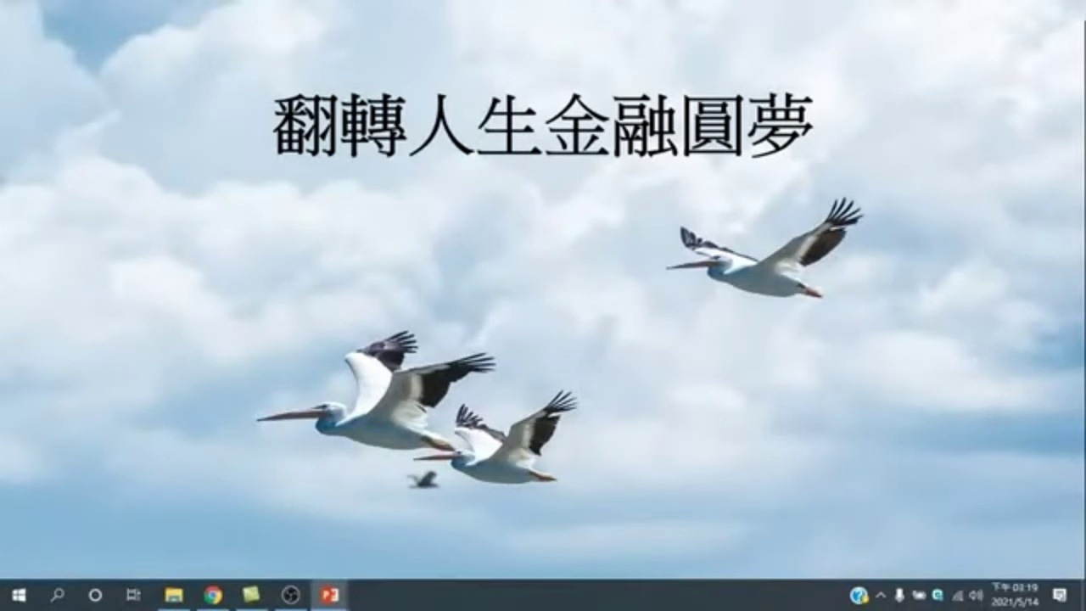
pyautogui.press('Left')
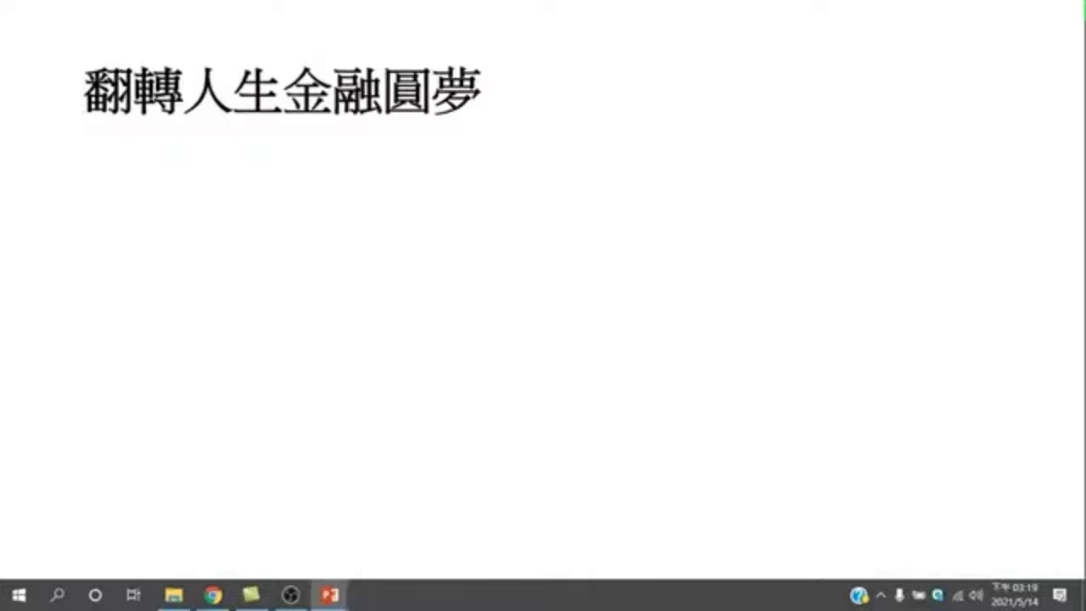
pyautogui.press('Right')
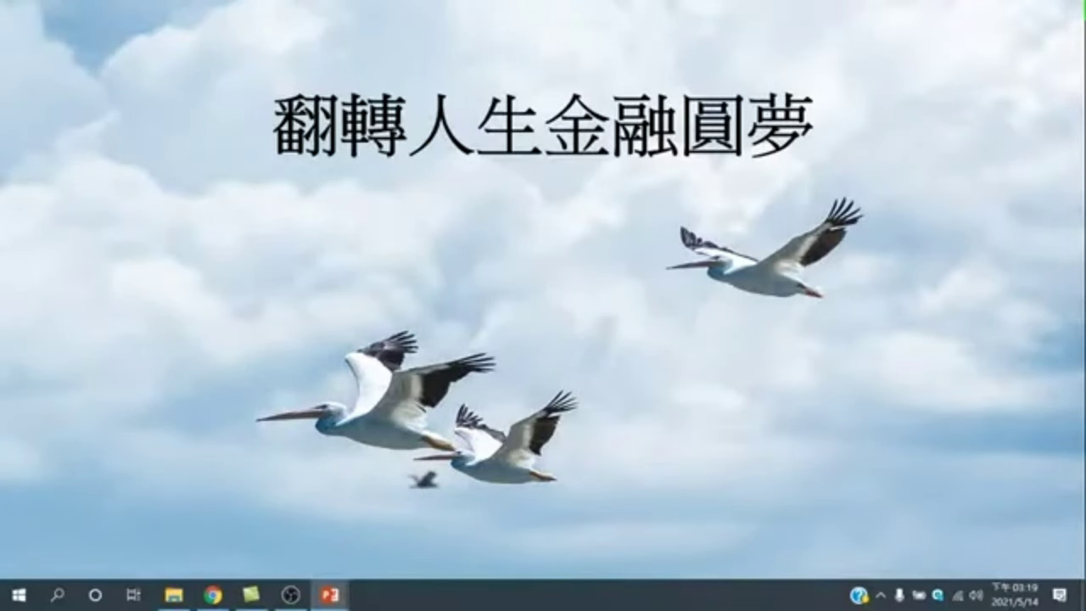
pyautogui.press('Right')
pyautogui.press('Right')
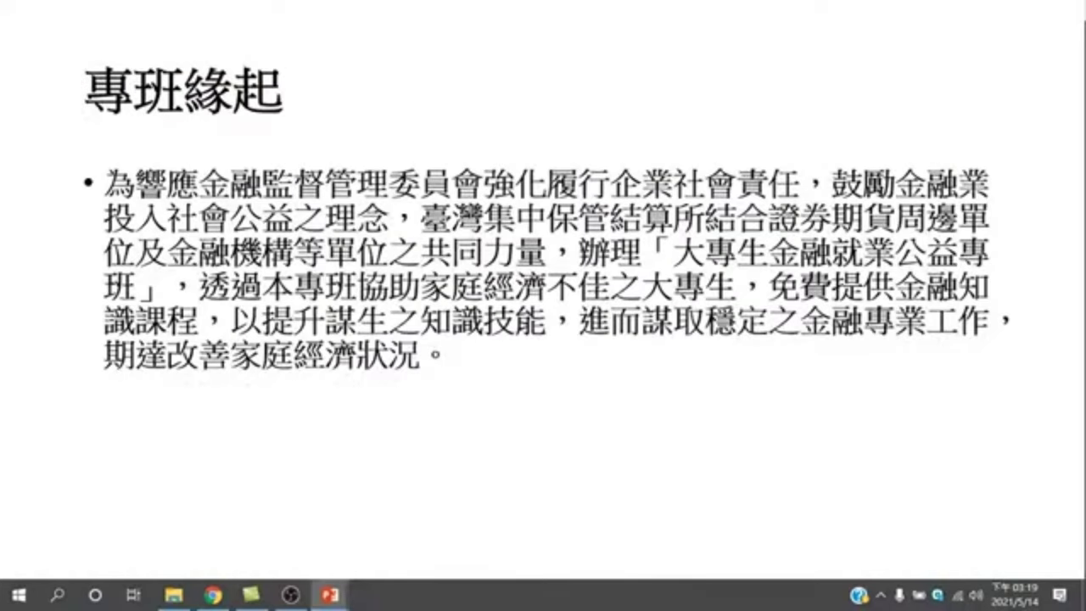
pyautogui.press('Right')
pyautogui.press('Right')
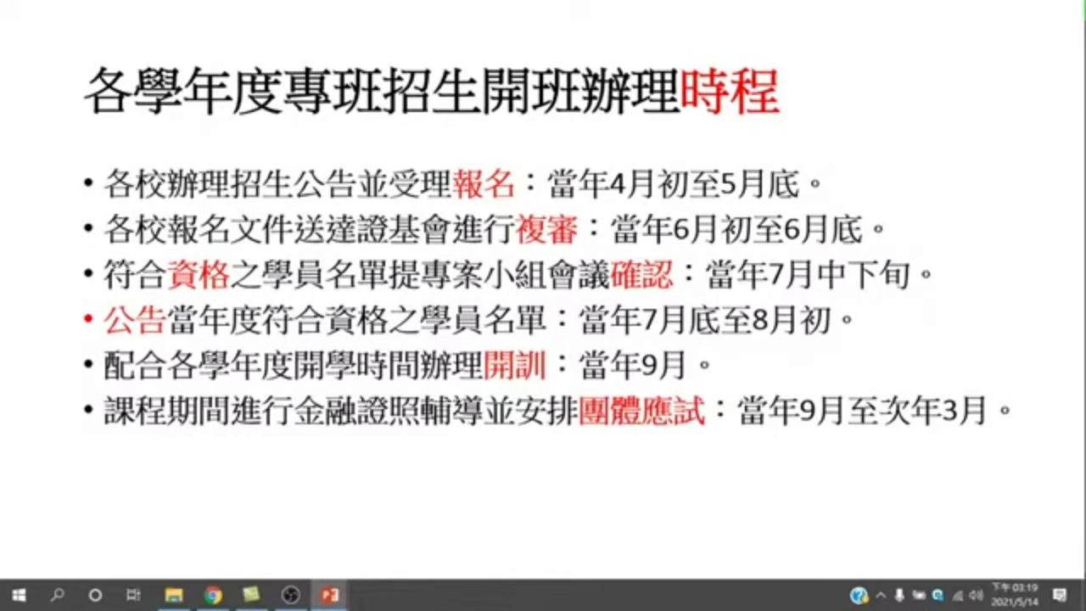
pyautogui.press('Right')
pyautogui.press('Left')
pyautogui.press('Right')
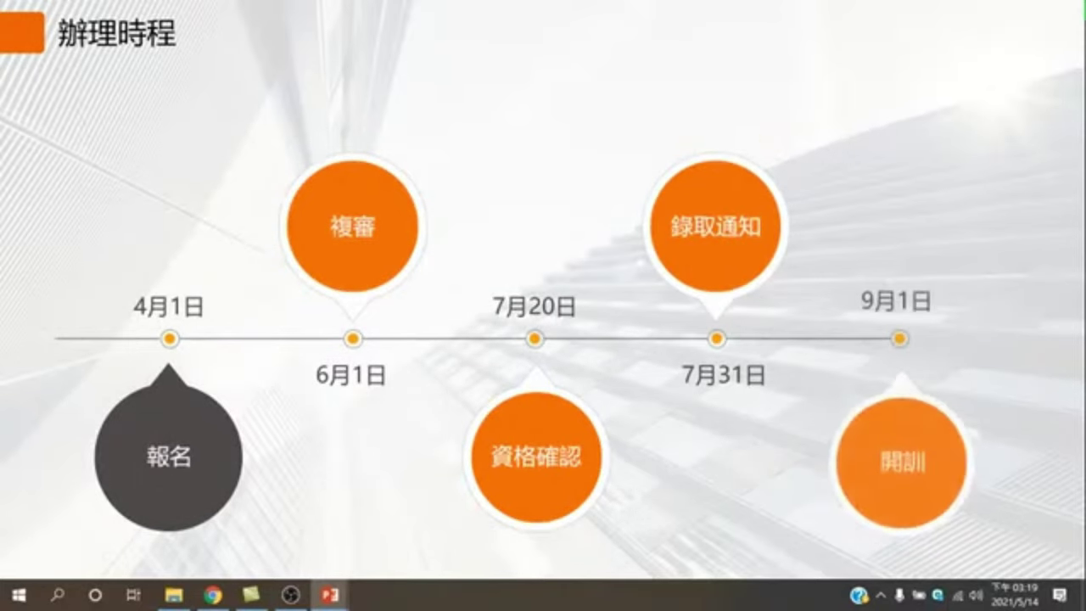
pyautogui.press('Right')
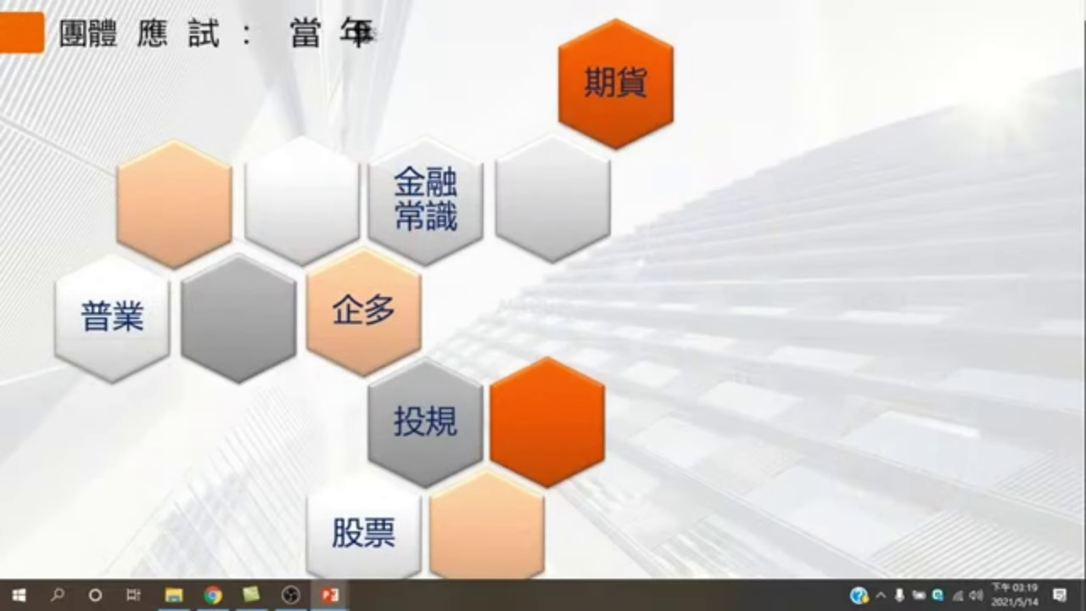
pyautogui.press('Right')
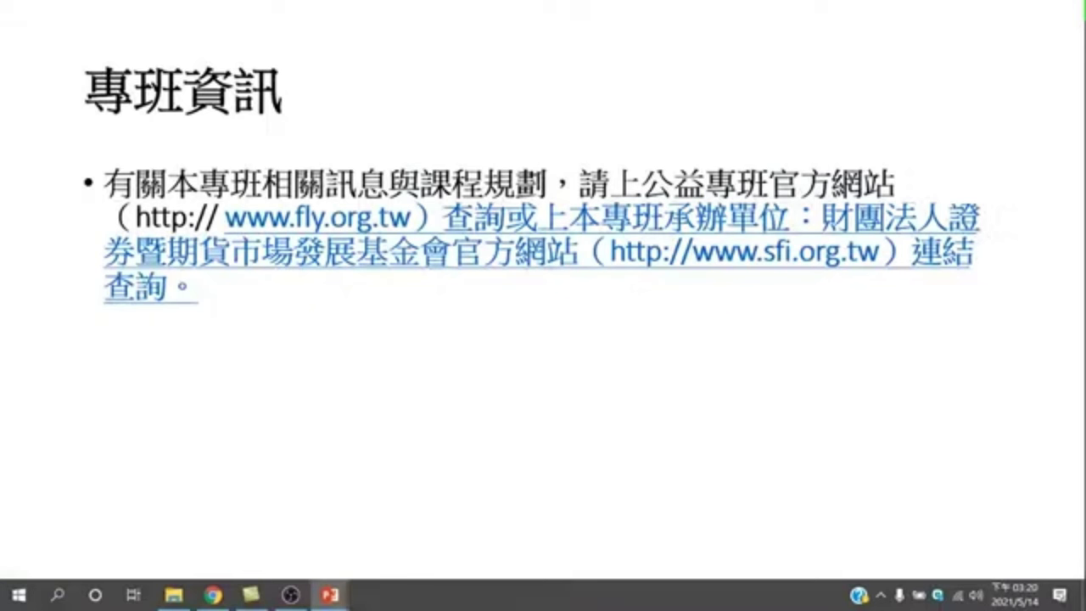
pyautogui.press('Escape')
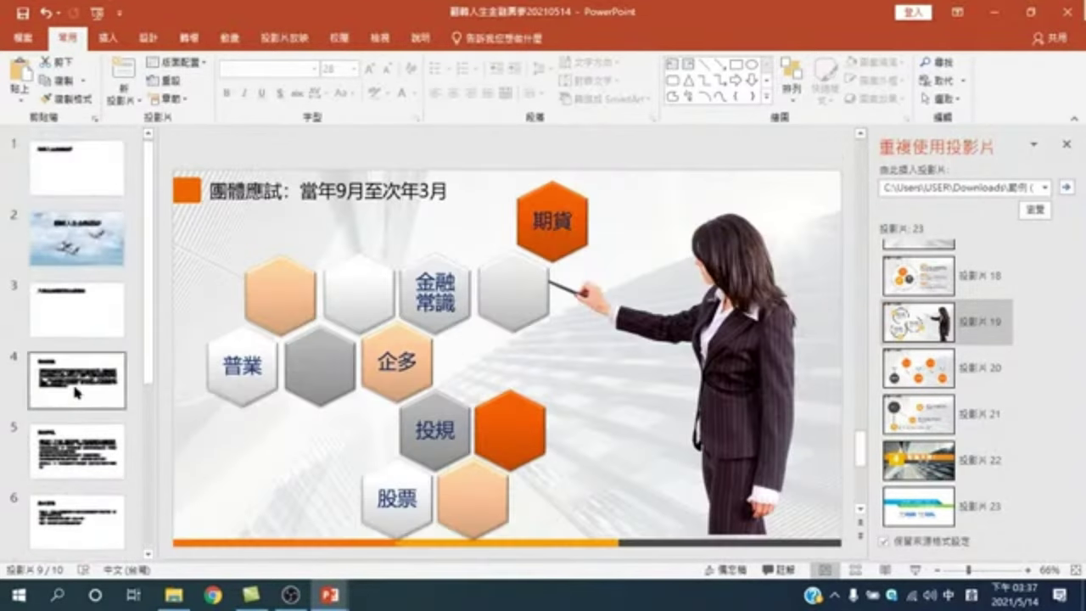
# - Look over slides 3, 1, 2 and 4, ending on slide 5 專班特色
pyautogui.click(73, 316)
pyautogui.click(68, 165)
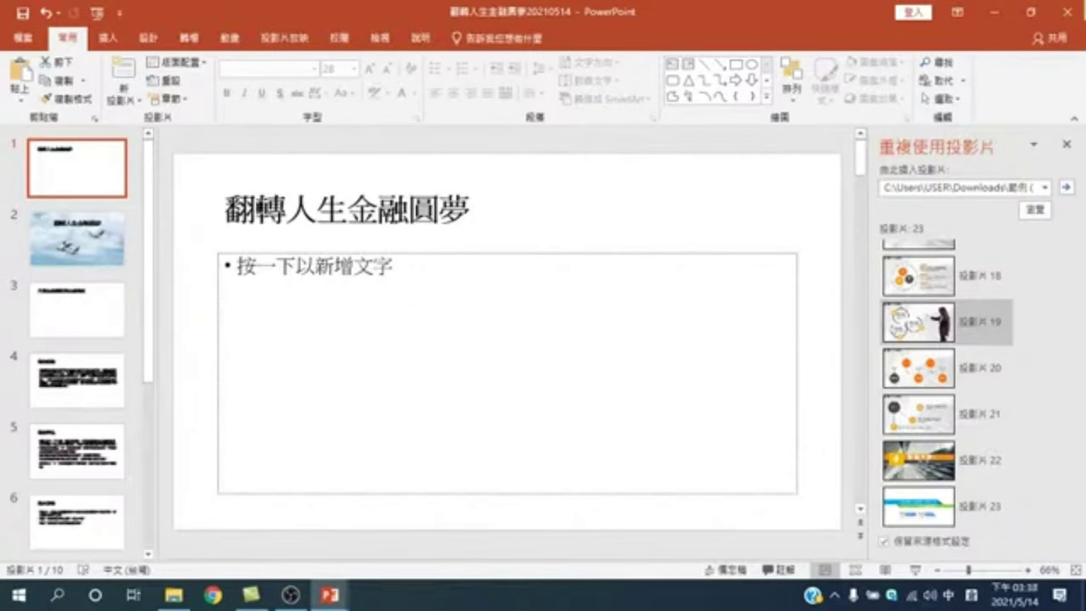
pyautogui.click(121, 267)
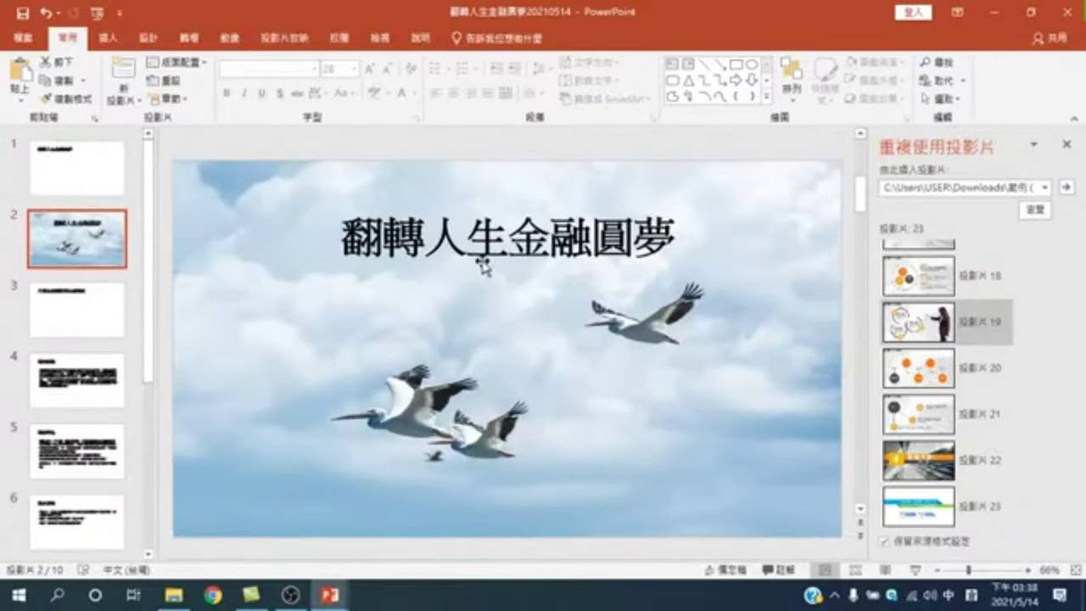
pyautogui.click(72, 389)
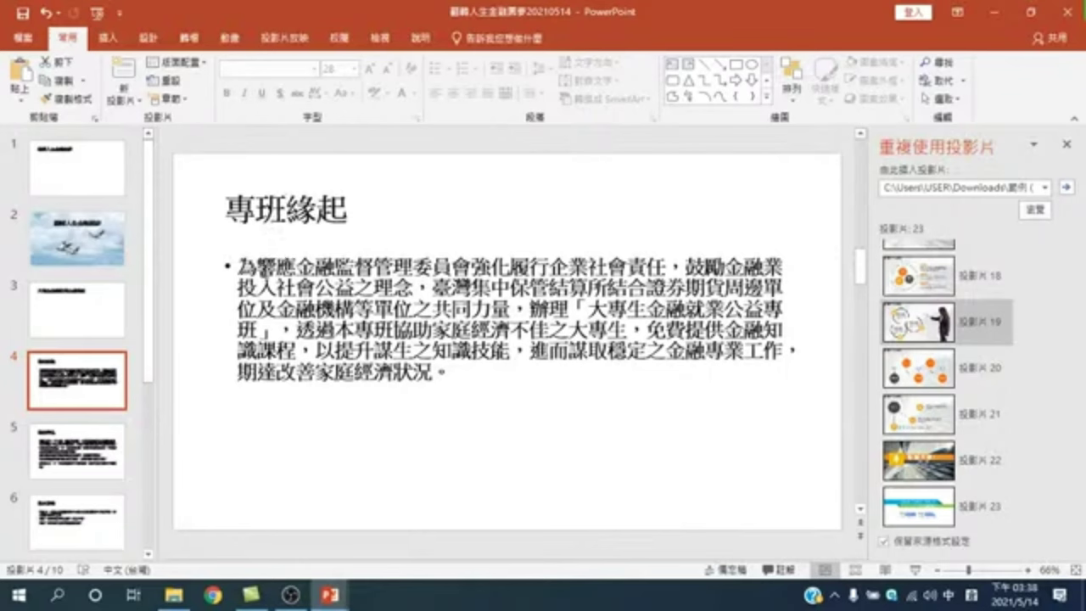
pyautogui.click(88, 454)
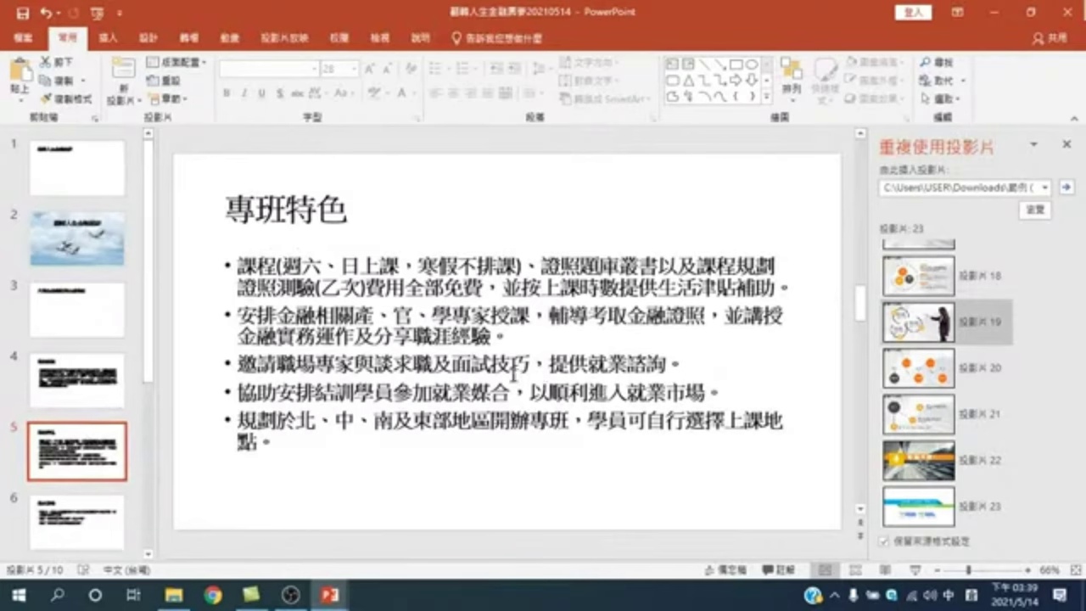
pyautogui.click(307, 304)
pyautogui.moveTo(239, 264); pyautogui.dragTo(290, 451)
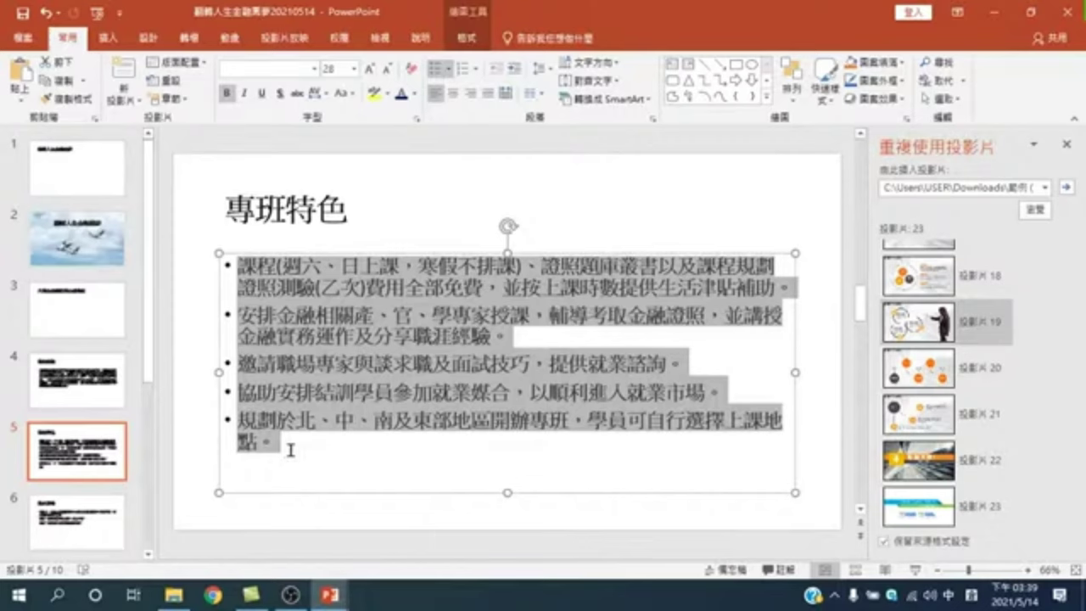
pyautogui.moveTo(297, 450)
pyautogui.click(320, 345)
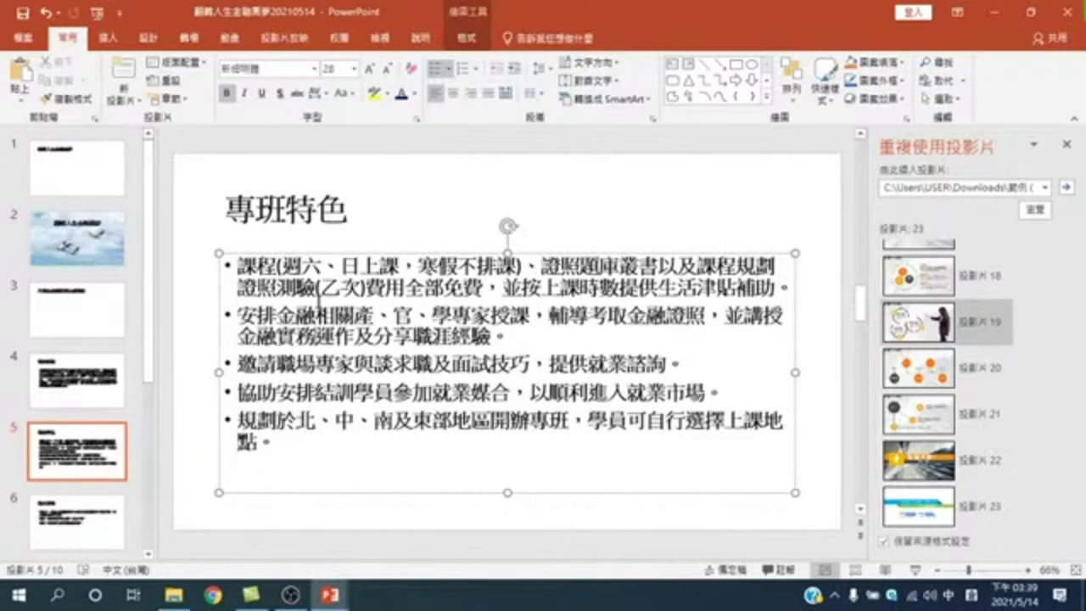
pyautogui.moveTo(236, 264)
pyautogui.mouseDown()
pyautogui.moveTo(534, 299)
pyautogui.moveTo(796, 286)
pyautogui.mouseUp()
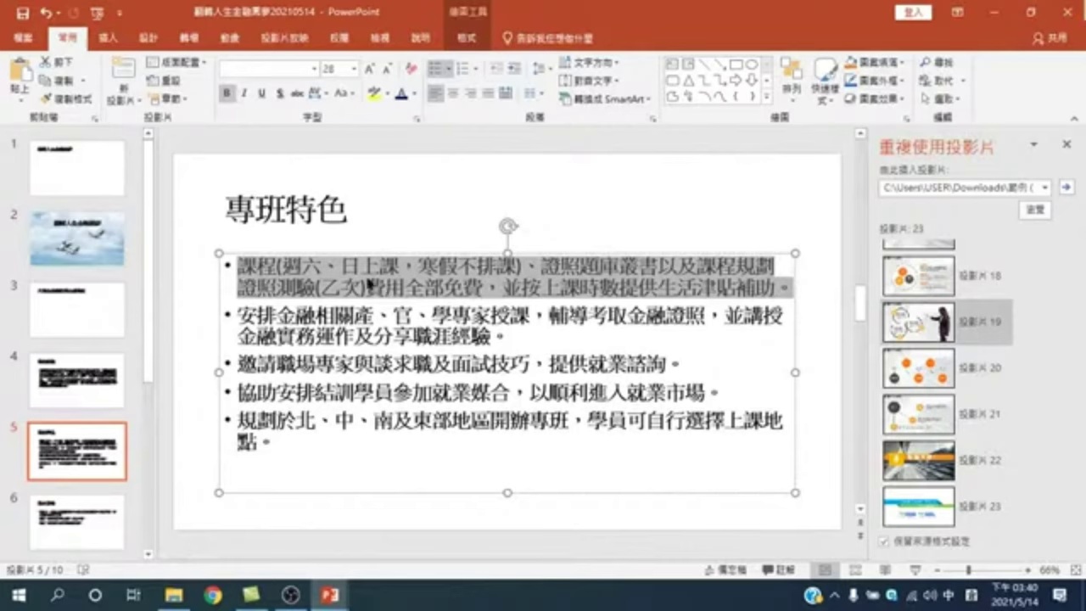
pyautogui.click(456, 295)
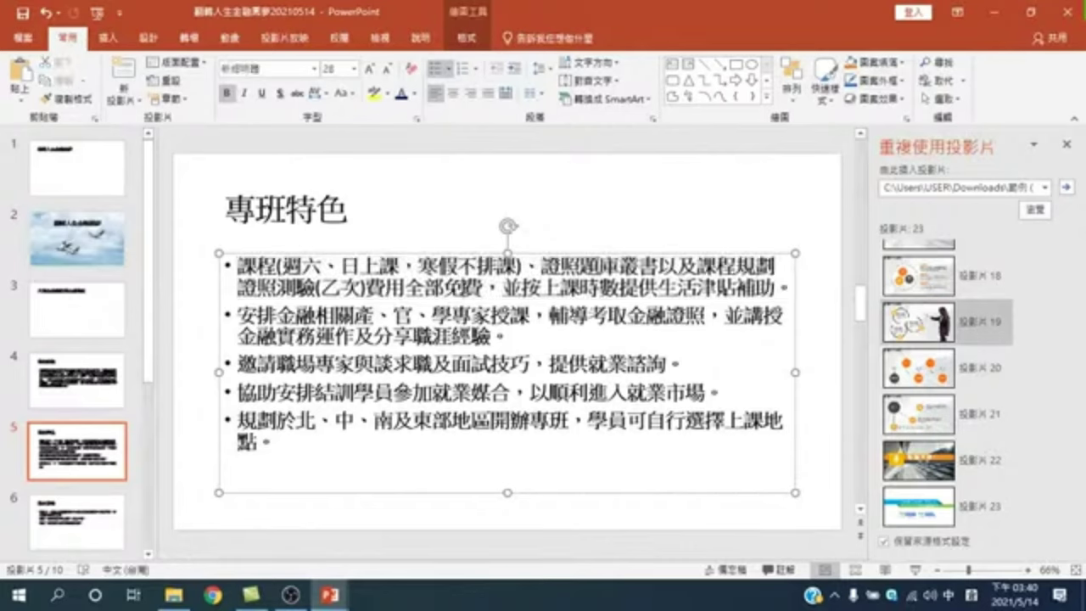
pyautogui.moveTo(441, 286)
pyautogui.mouseDown()
pyautogui.moveTo(482, 288)
pyautogui.moveTo(239, 266)
pyautogui.moveTo(774, 288)
pyautogui.mouseUp()
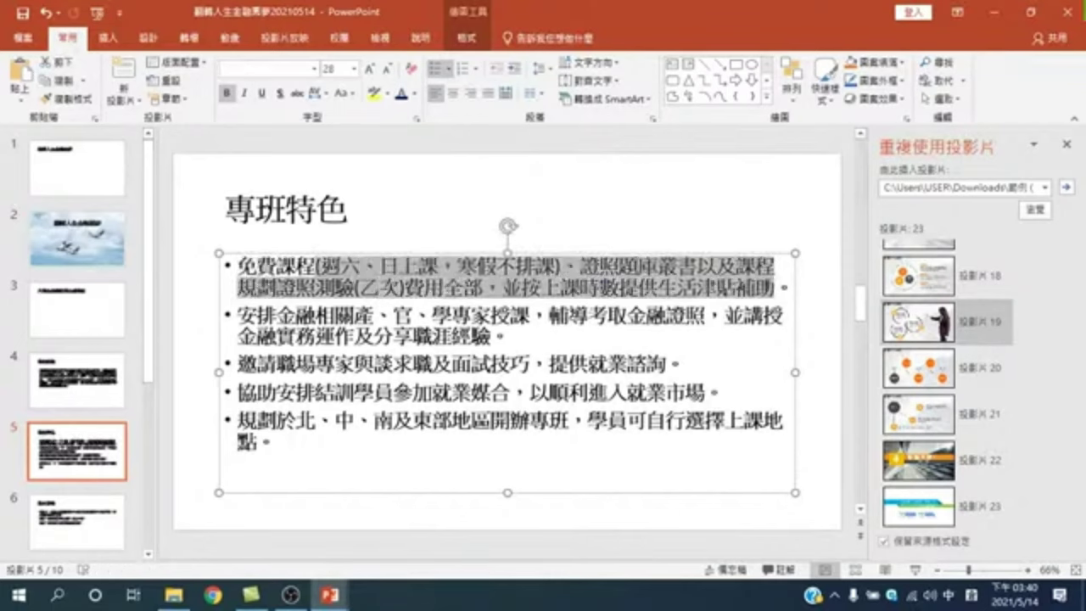
pyautogui.click(49, 12)
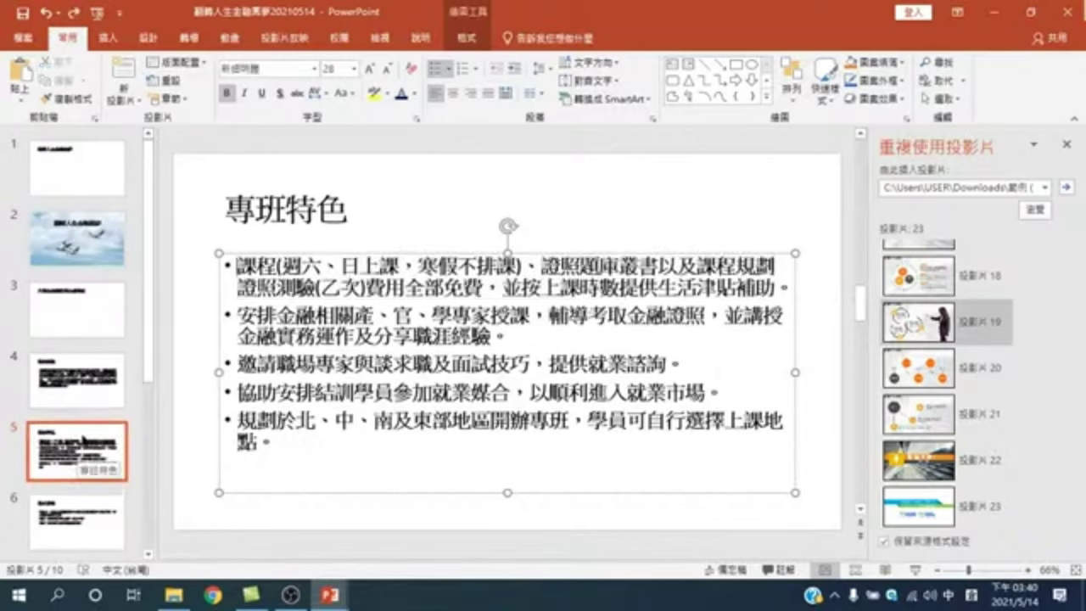
pyautogui.click(72, 441)
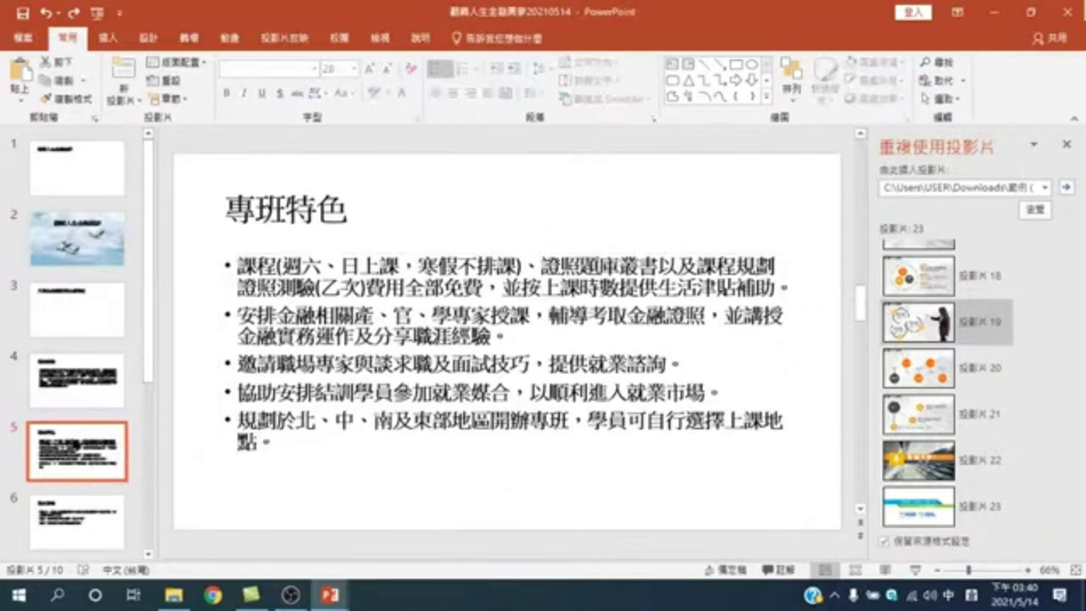
# - Paste a copy of slide 5 as slide 6 and cut its first bullet to 免費課程
pyautogui.click(18, 85)
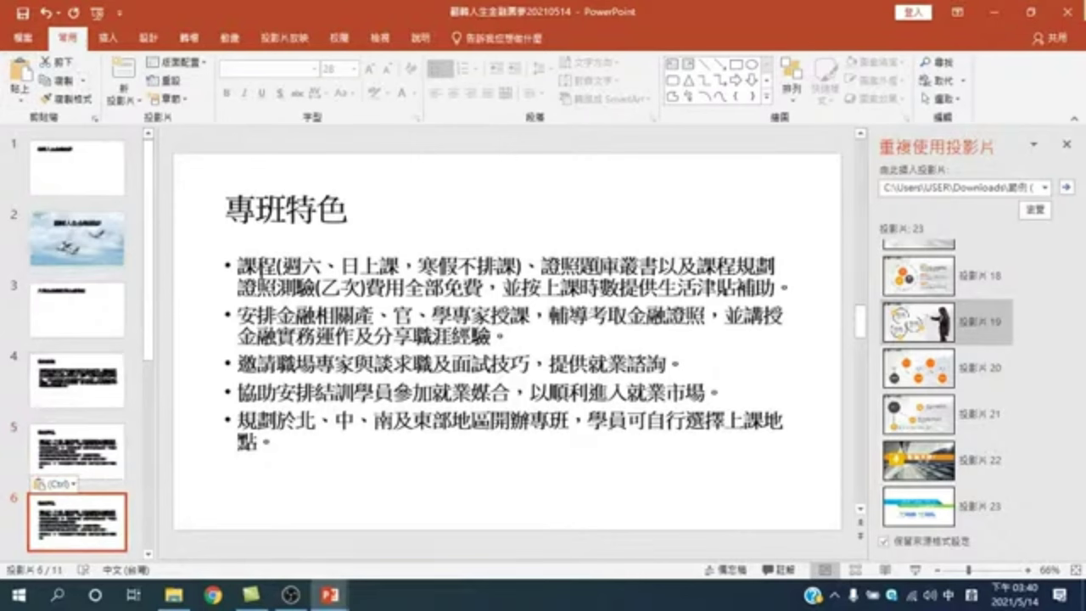
pyautogui.click(480, 283)
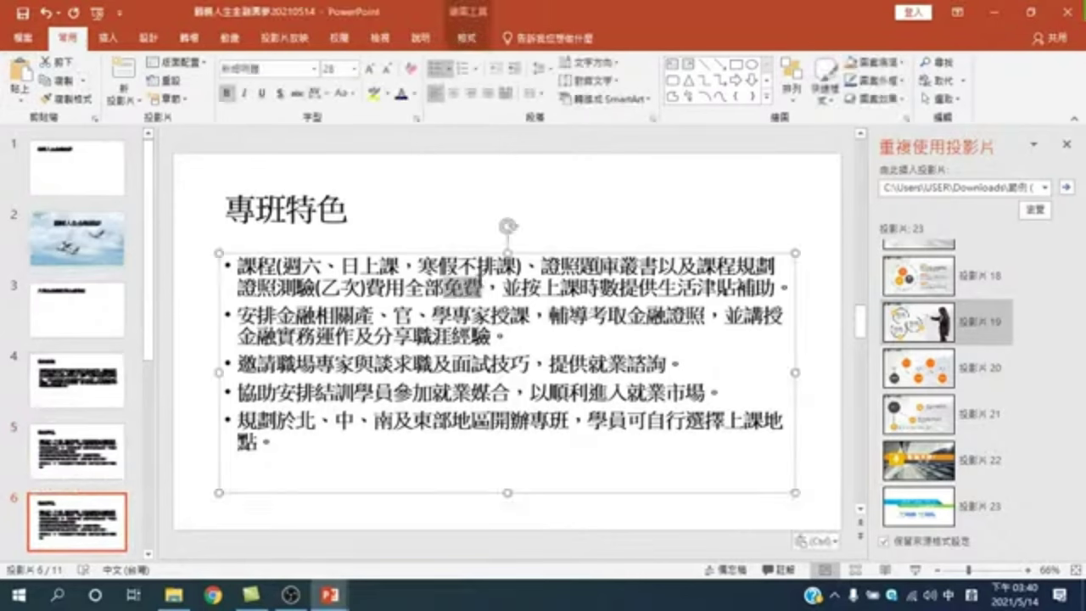
pyautogui.moveTo(480, 283)
pyautogui.mouseDown()
pyautogui.moveTo(239, 266)
pyautogui.moveTo(796, 293)
pyautogui.mouseUp()
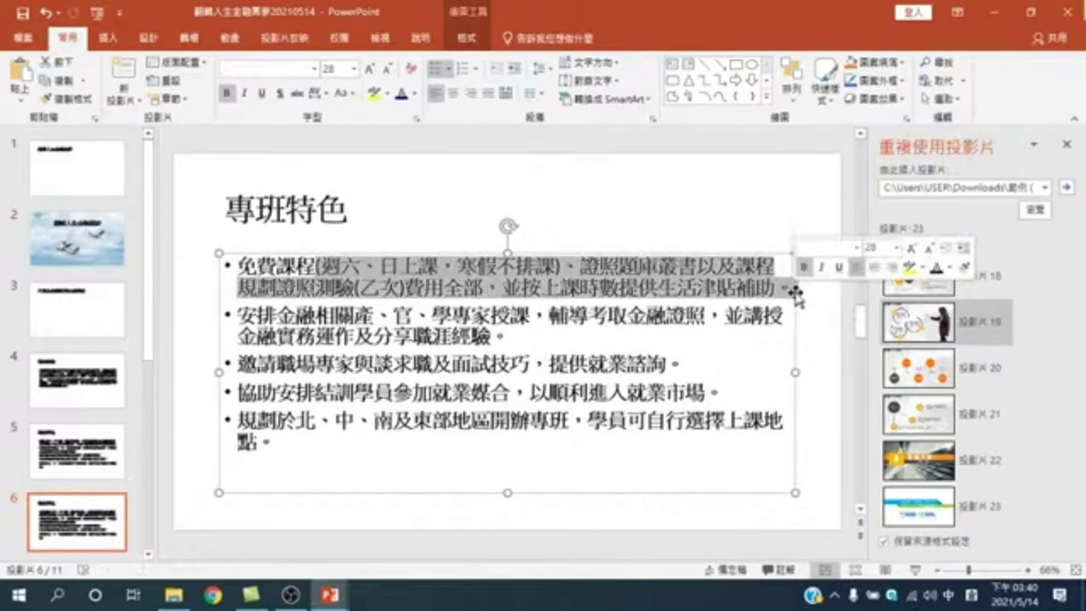
pyautogui.press('Delete')
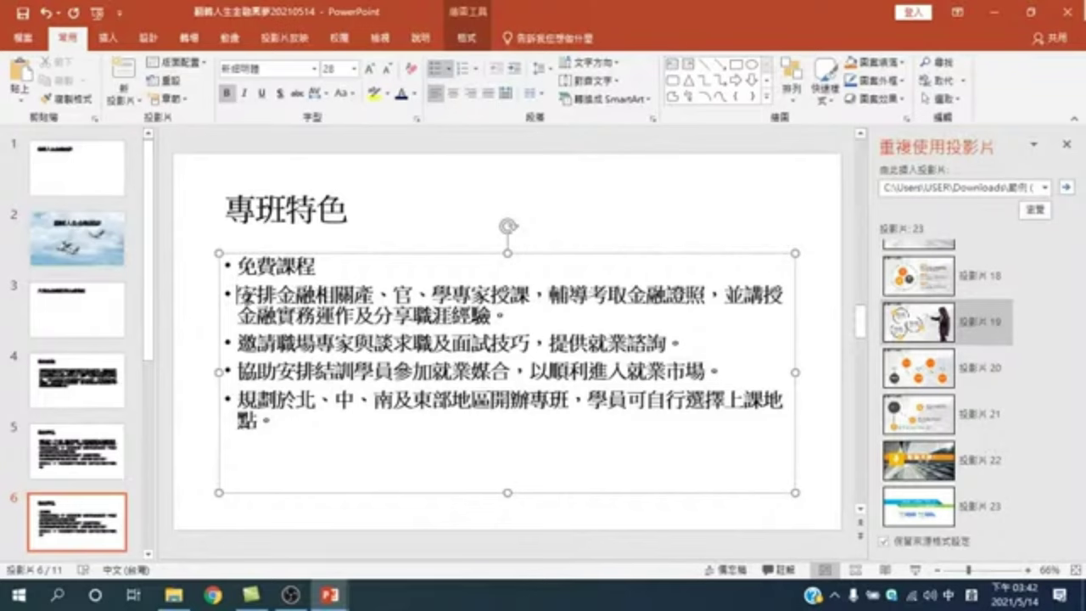
# - Shorten the second bullet to 專家授課, keeping the next bullet on its own line
pyautogui.moveTo(238, 296); pyautogui.dragTo(449, 295)
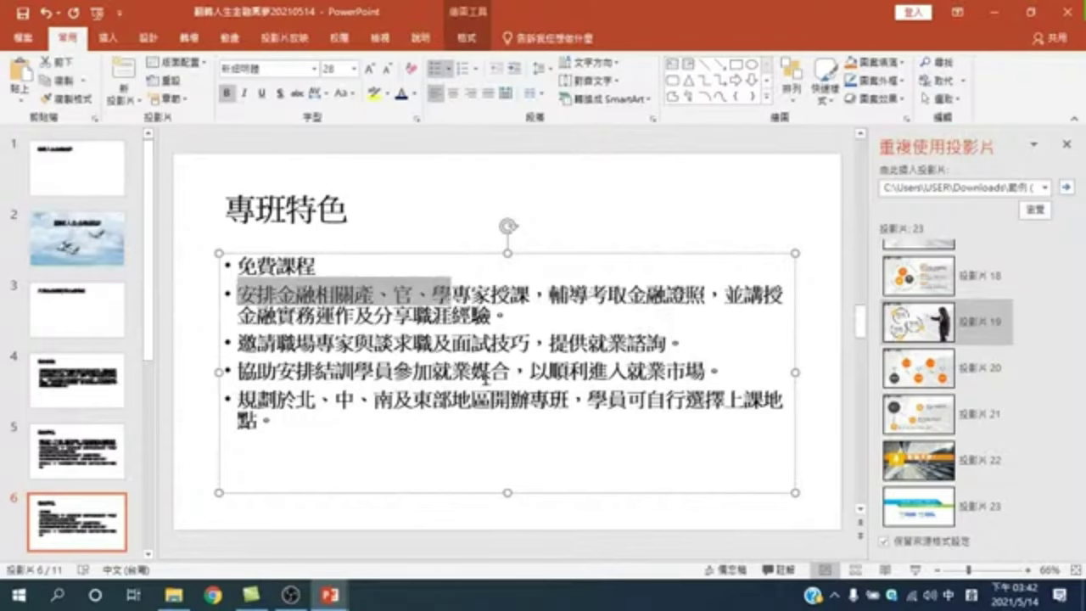
pyautogui.press('Delete')
pyautogui.moveTo(315, 294); pyautogui.dragTo(292, 315)
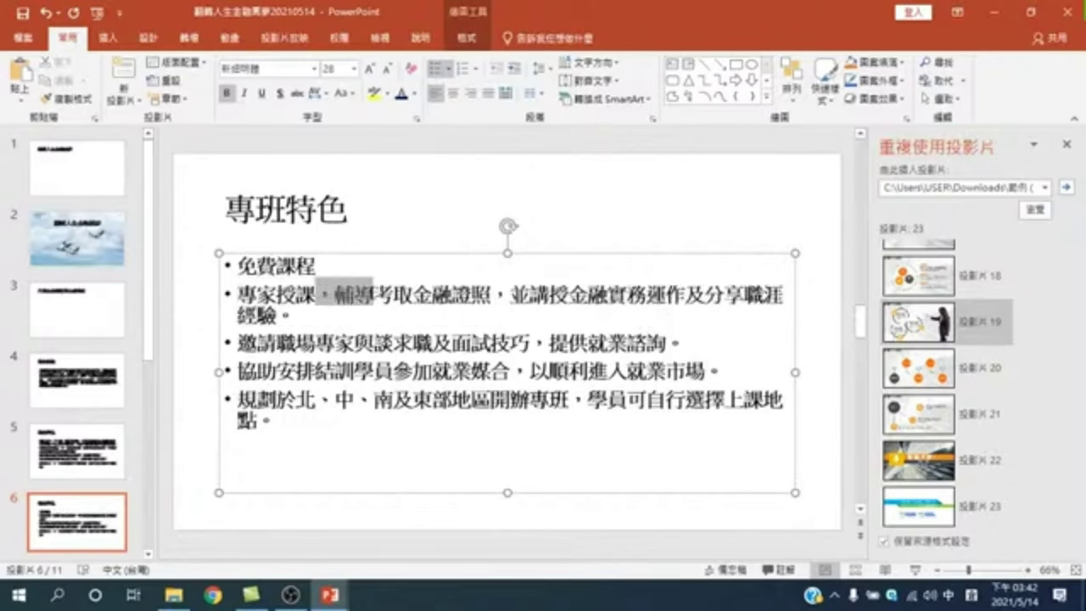
pyautogui.press('Delete')
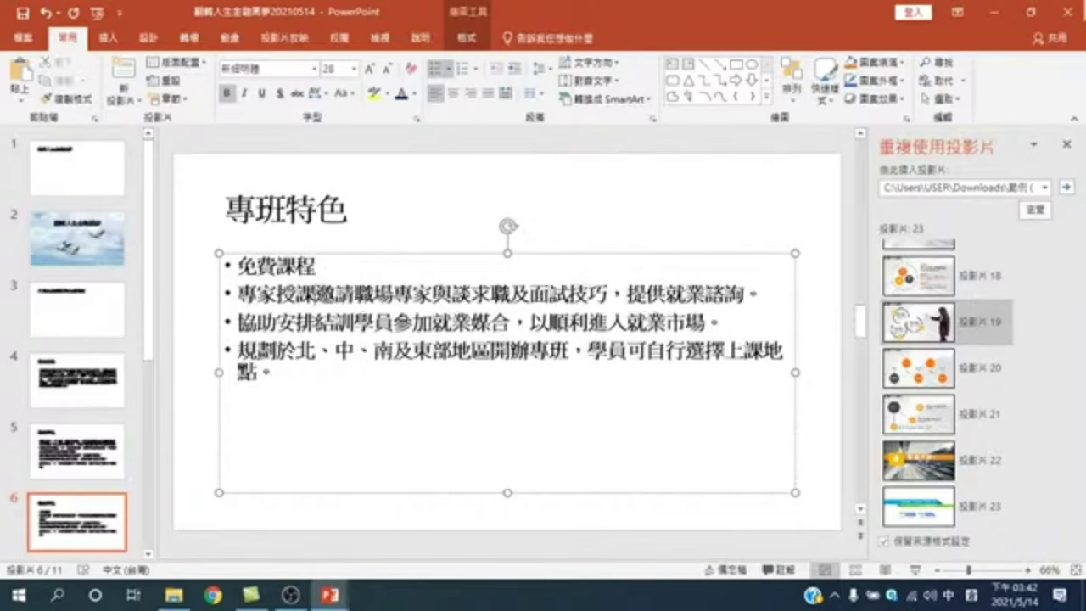
pyautogui.press('Return')
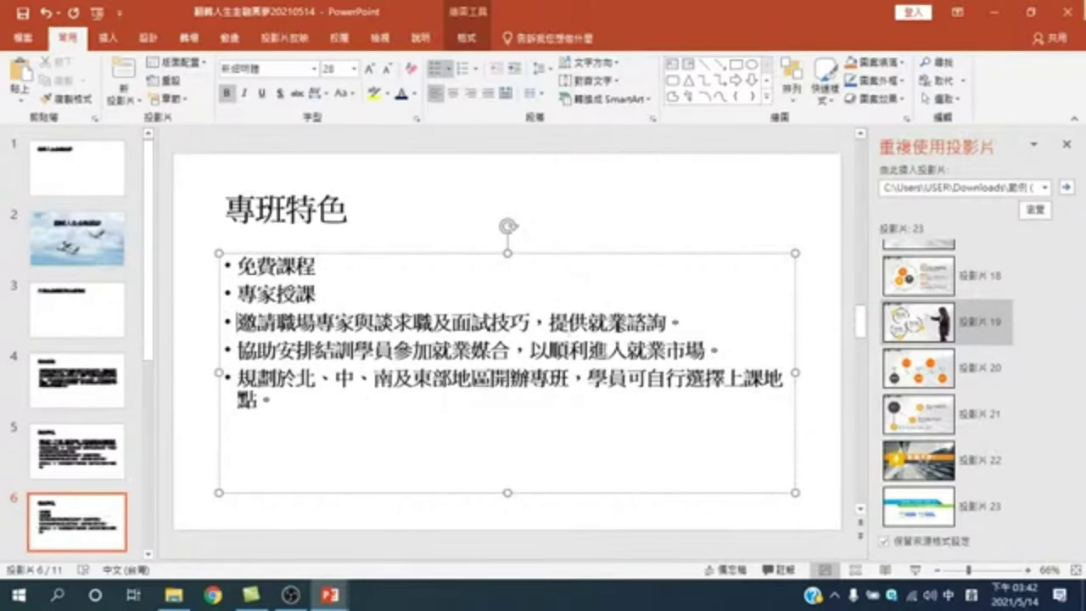
# - Trim the third bullet to 就業諮詢 and the fourth to 就業媒合
pyautogui.moveTo(587, 323); pyautogui.dragTo(238, 323)
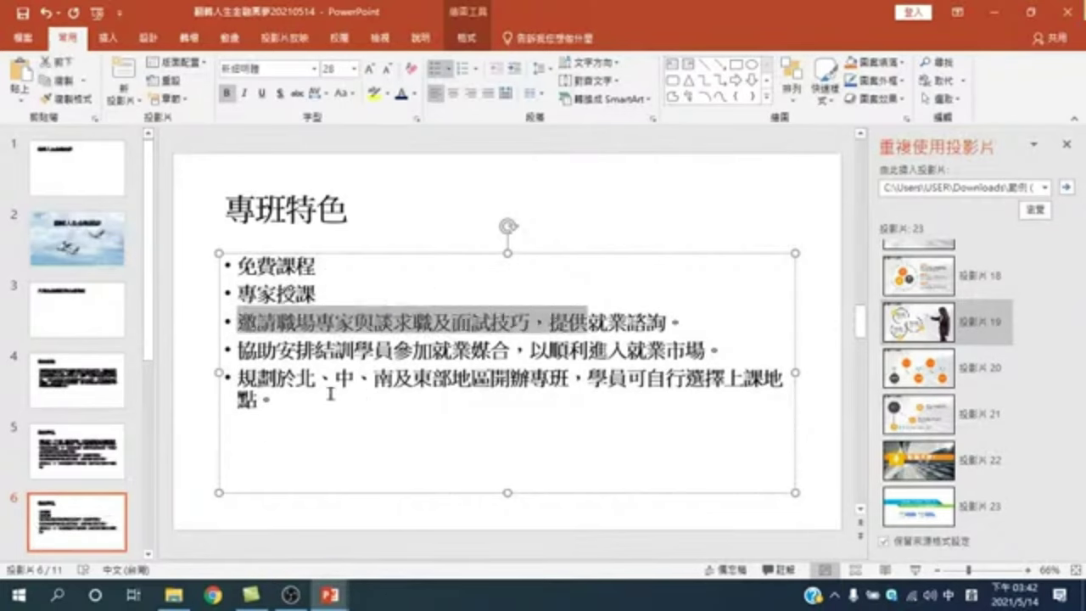
pyautogui.press('Delete')
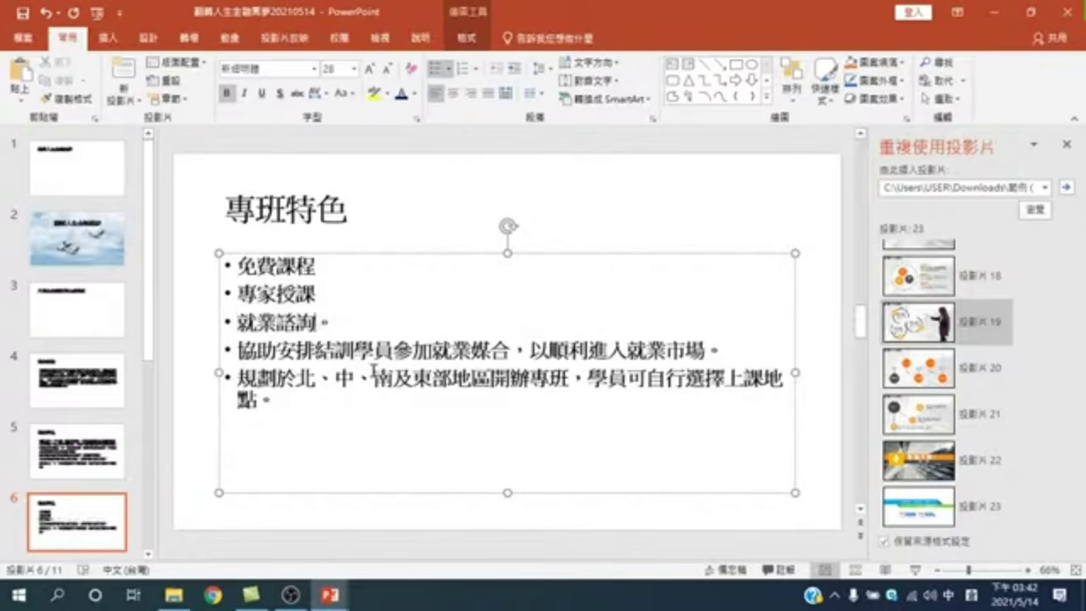
pyautogui.press('BackSpace')
pyautogui.moveTo(430, 349); pyautogui.dragTo(253, 357)
pyautogui.press('BackSpace')
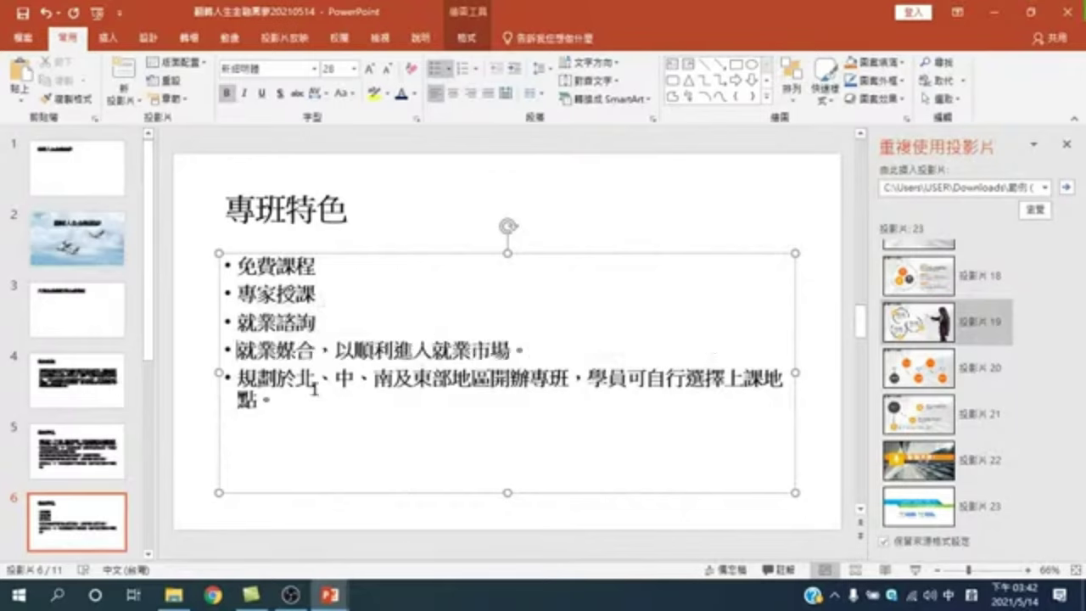
pyautogui.moveTo(319, 344); pyautogui.dragTo(530, 350)
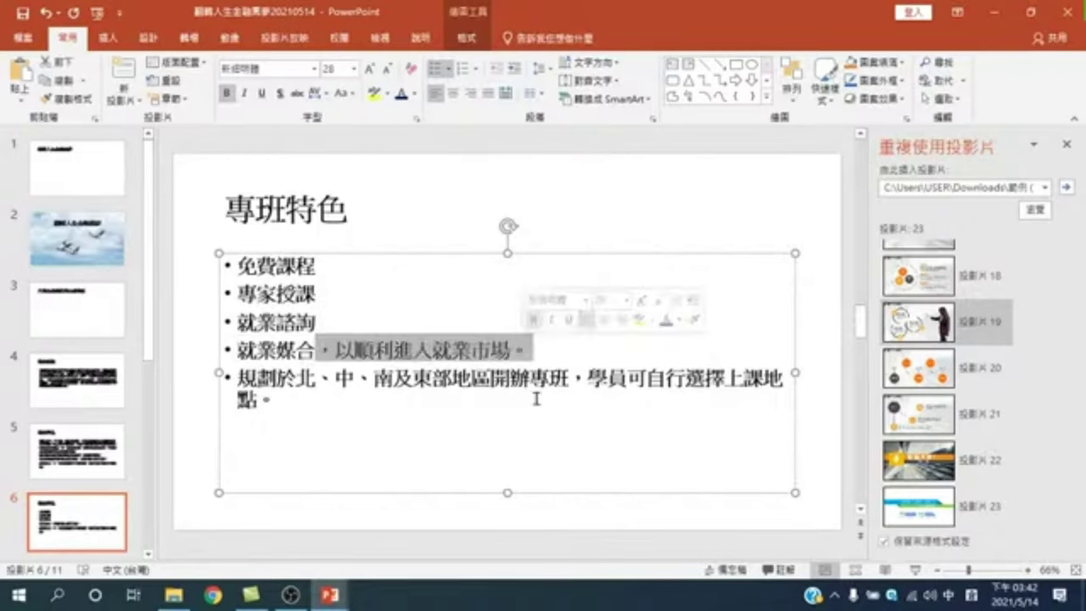
pyautogui.press('Delete')
pyautogui.press('Delete')
pyautogui.press('Return')
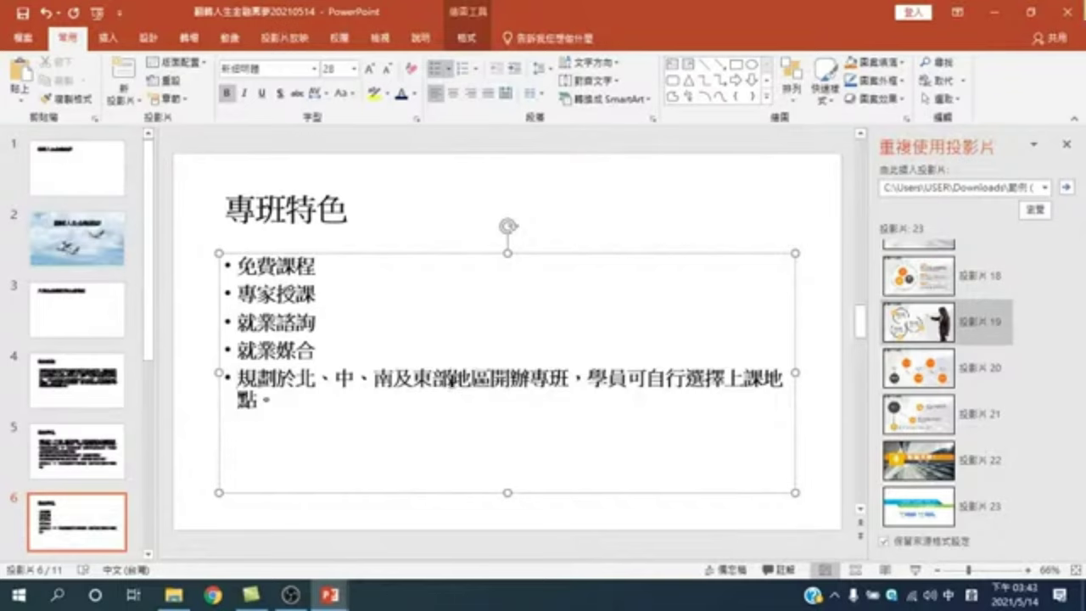
# - Replace the fifth bullet's list of regions with 各地開班, typing 各 through the IME
pyautogui.moveTo(451, 377); pyautogui.dragTo(246, 373)
pyautogui.write('her')
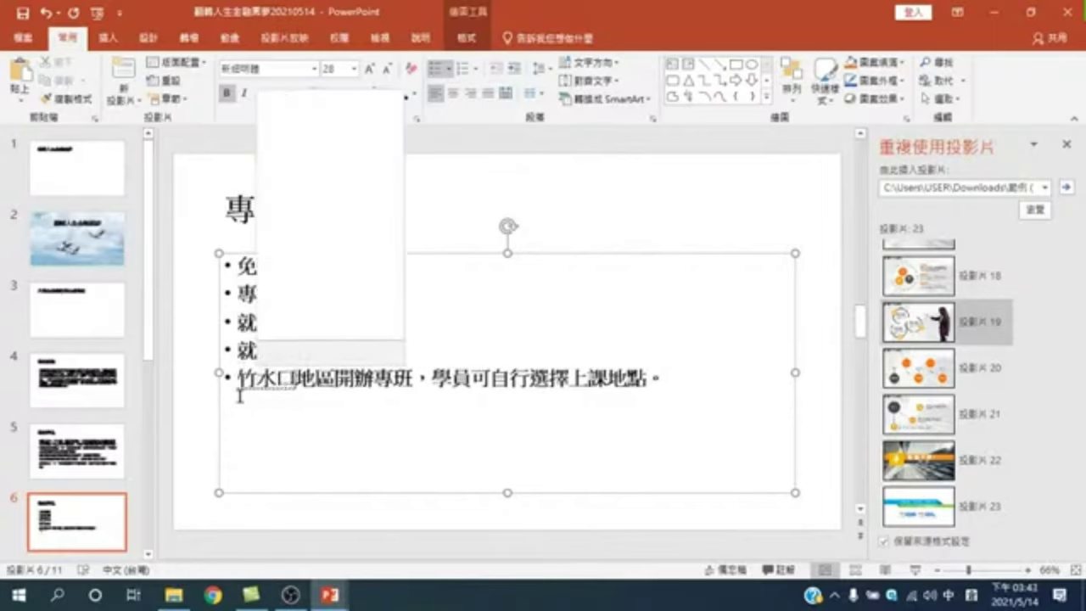
pyautogui.press('space')
pyautogui.press('Escape')
pyautogui.hotkey('shift', 'Right')
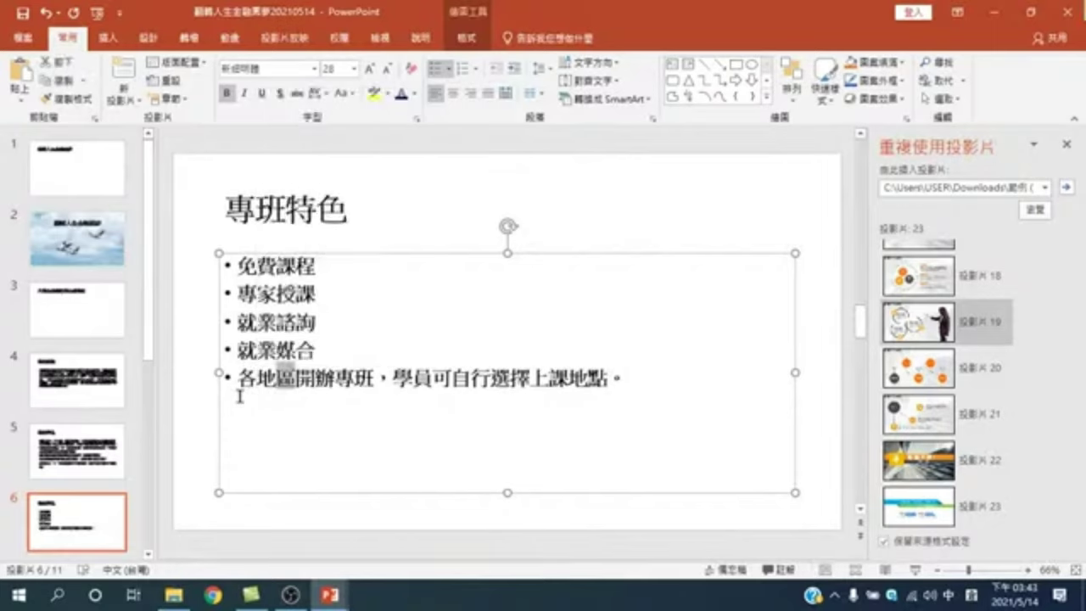
pyautogui.press('Delete')
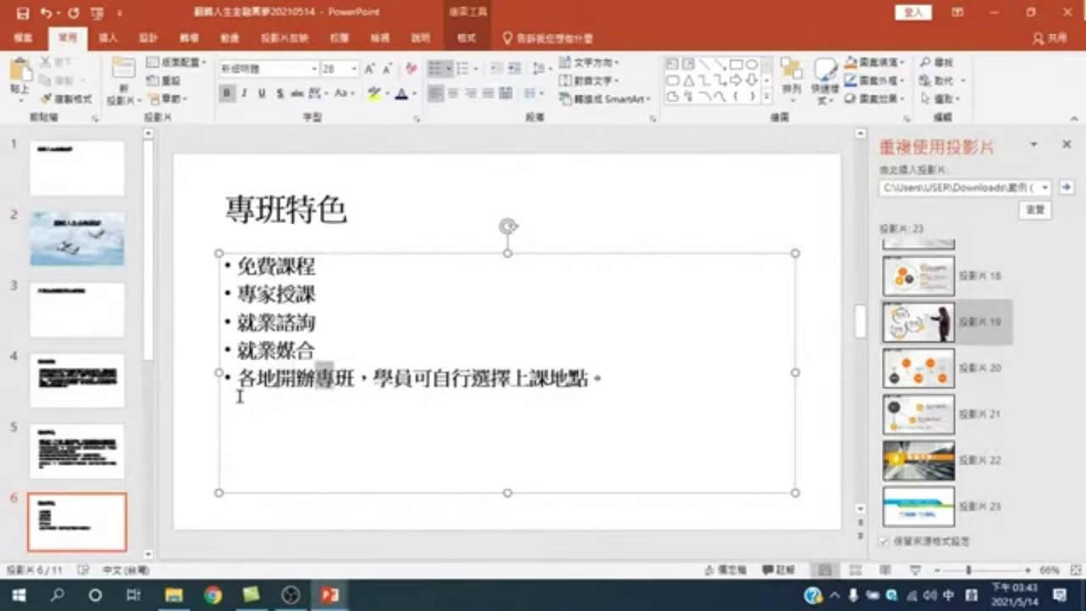
pyautogui.press('Return')
pyautogui.hotkey('shift', 'Left')
pyautogui.hotkey('shift', 'Left')
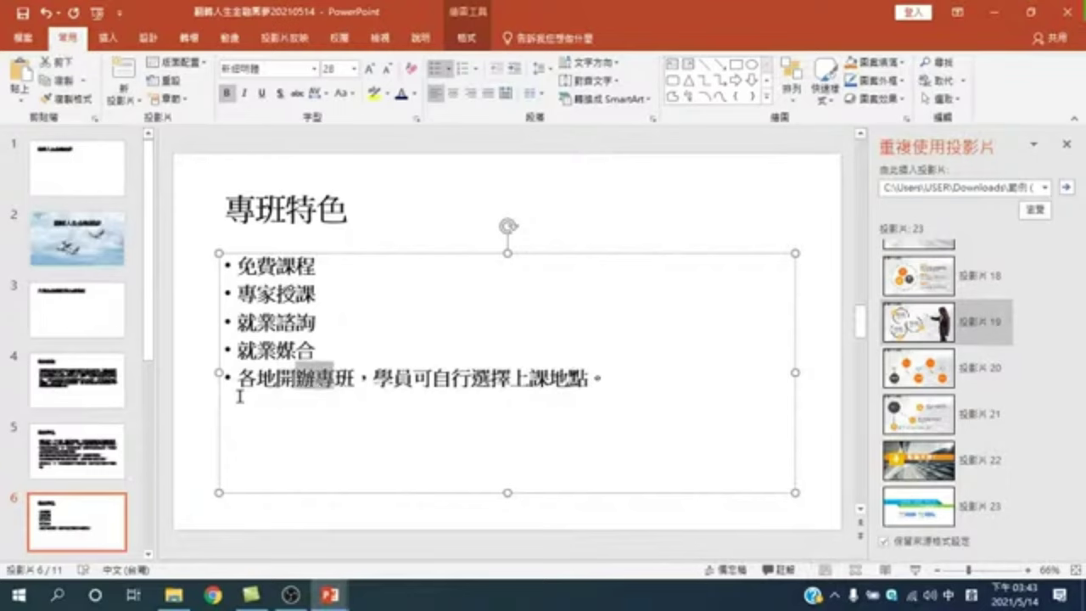
pyautogui.press('Delete')
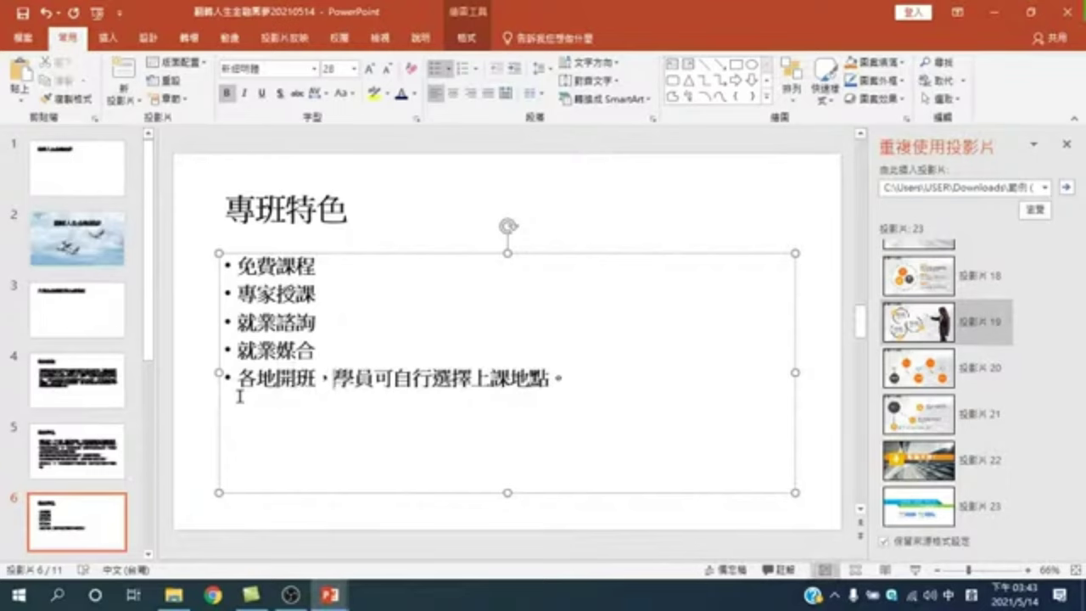
pyautogui.hotkey('shift', 'Right')
pyautogui.hotkey('shift', 'Right')
pyautogui.hotkey('shift', 'Right')
pyautogui.hotkey('shift', 'Right')
pyautogui.hotkey('shift', 'Right')
pyautogui.hotkey('shift', 'Right')
pyautogui.hotkey('shift', 'Right')
pyautogui.hotkey('shift', 'Right')
pyautogui.hotkey('shift', 'Right')
pyautogui.hotkey('shift', 'Right')
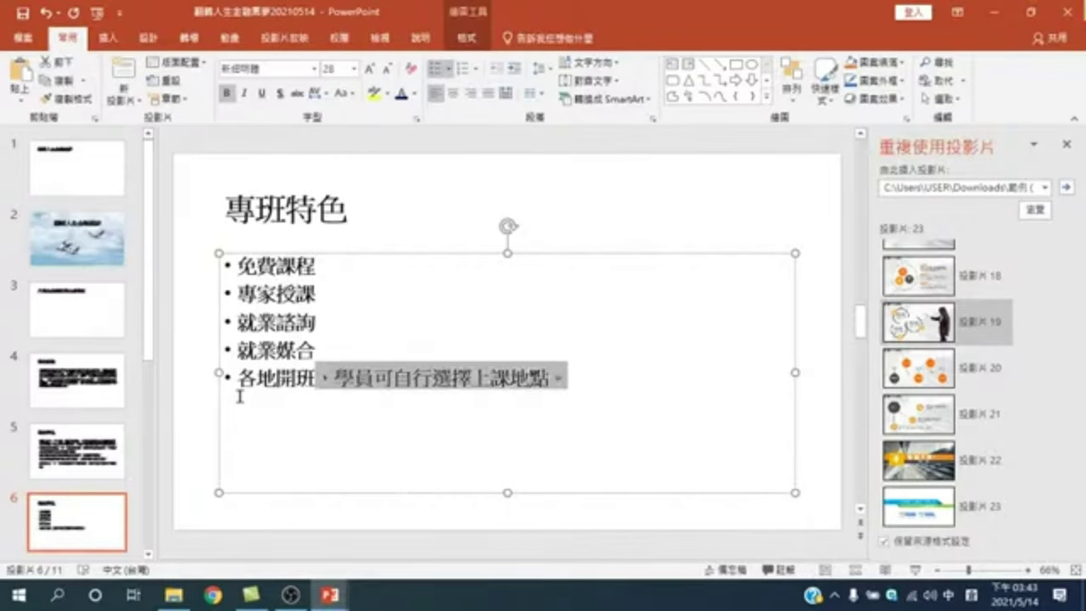
pyautogui.press('Delete')
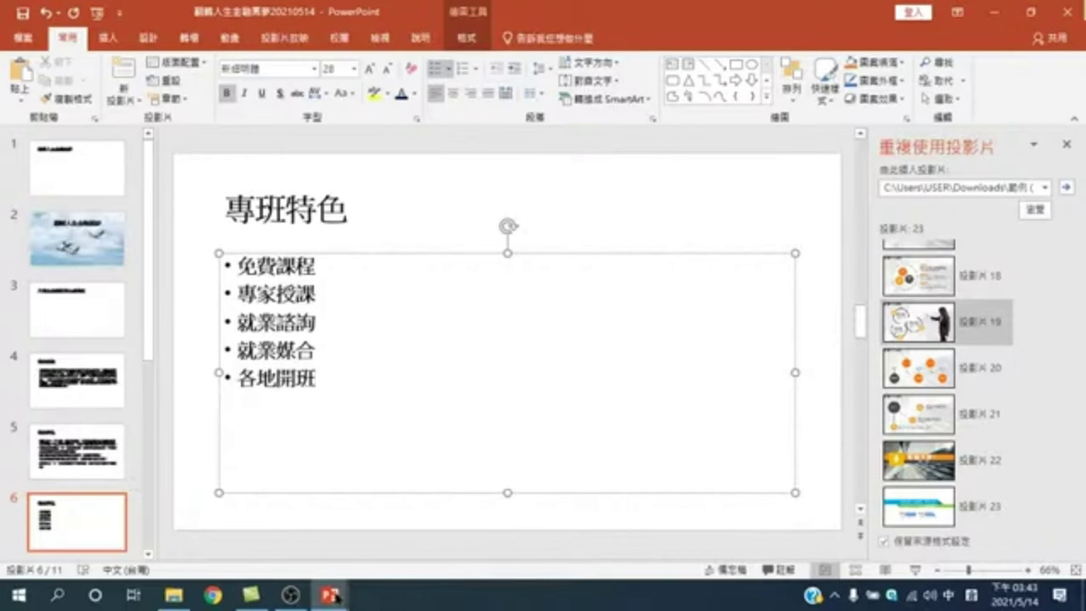
# - Switch to the orange template deck and view its first four slides, including the circle-photo list
pyautogui.moveTo(335, 596)
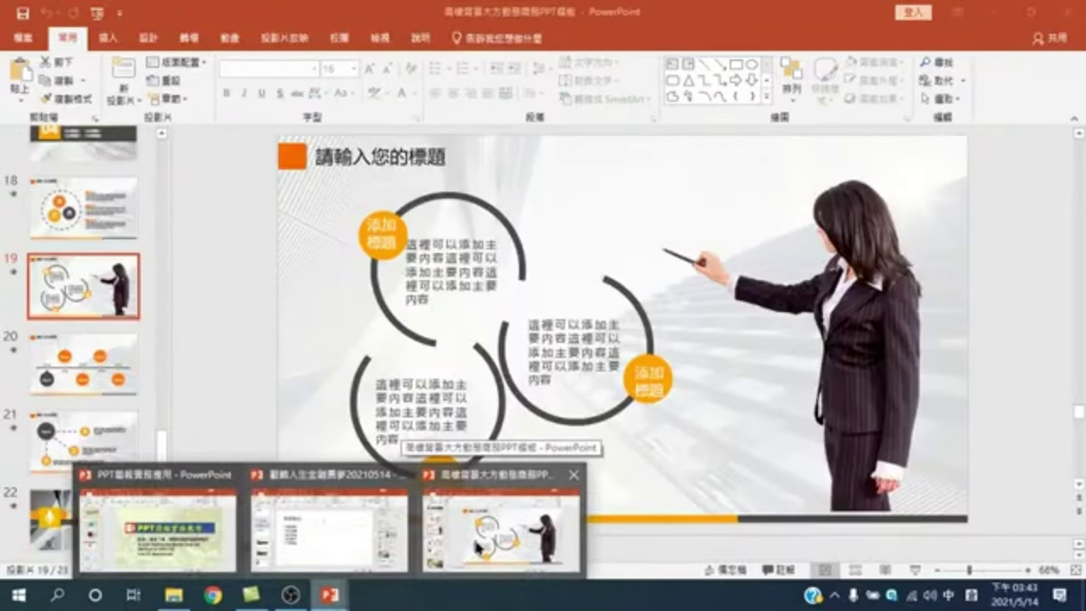
pyautogui.click(479, 547)
pyautogui.scroll(10, 91, 311)
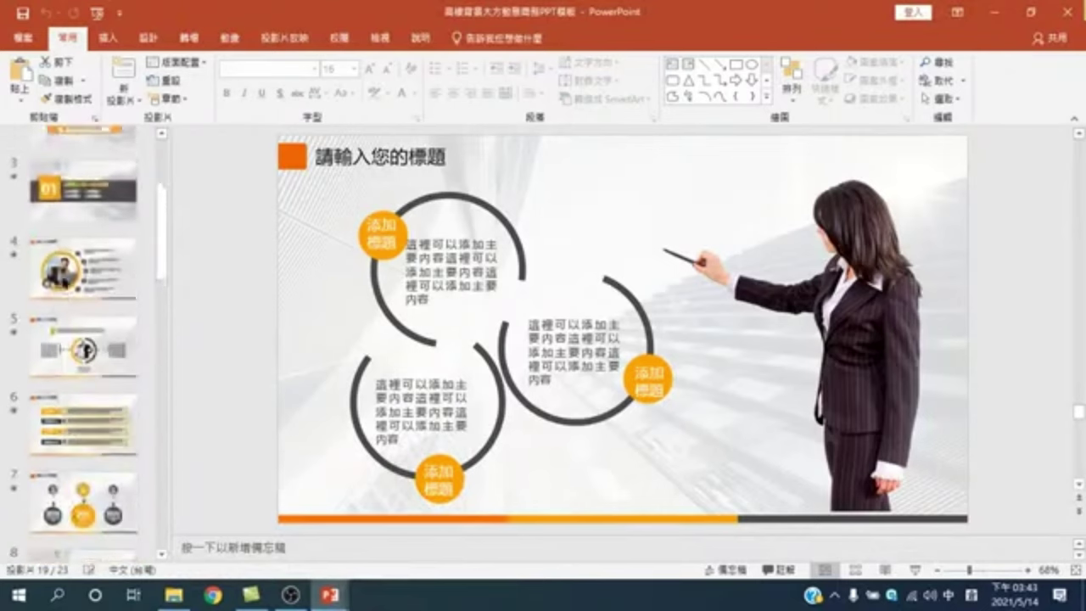
pyautogui.scroll(3, 91, 312)
pyautogui.click(83, 171)
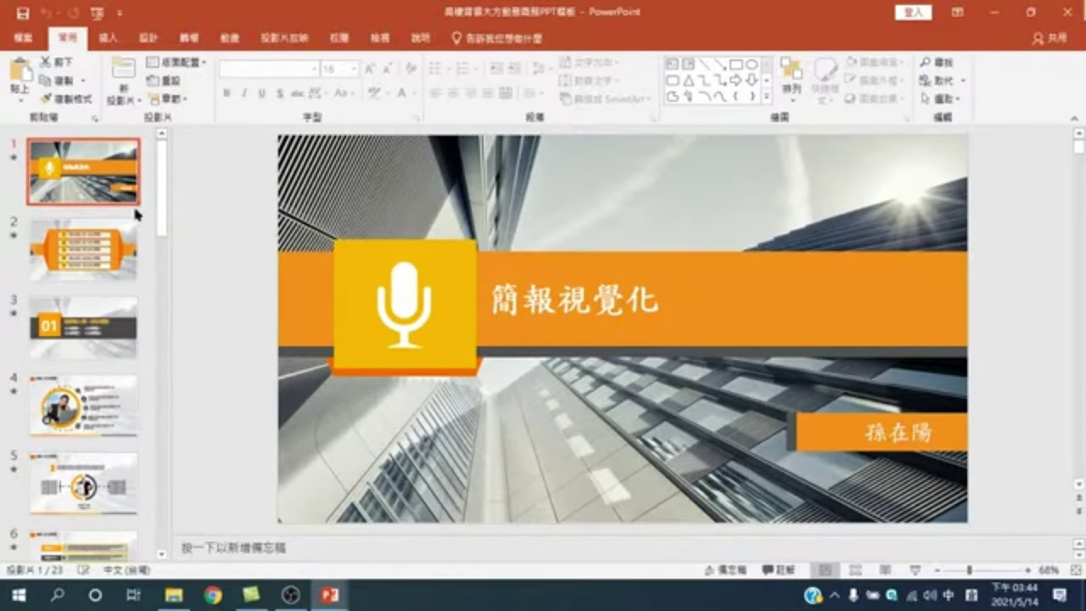
pyautogui.click(104, 240)
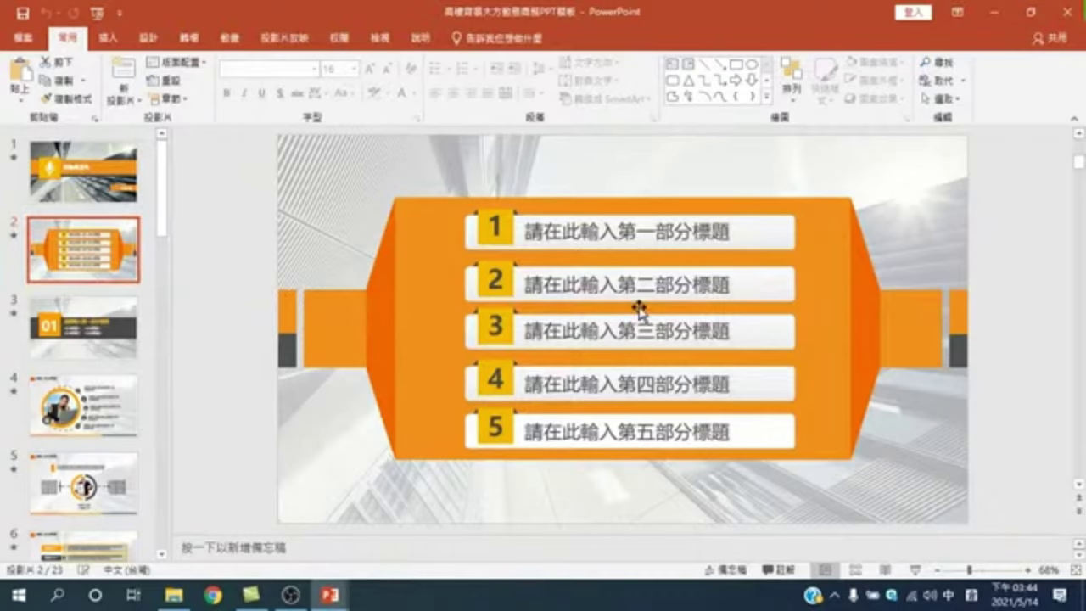
pyautogui.click(85, 329)
pyautogui.click(100, 405)
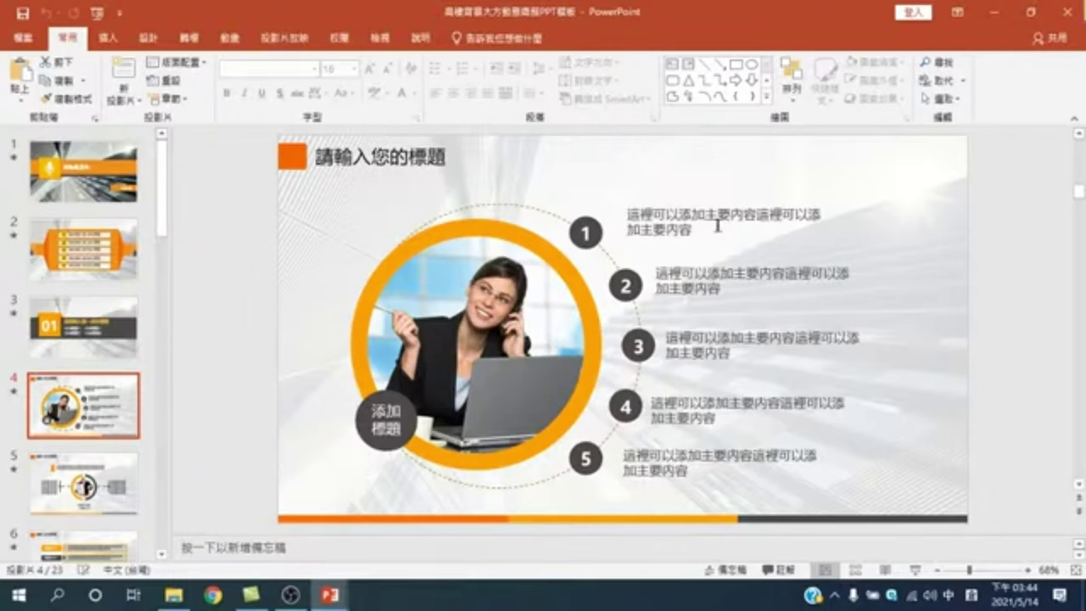
# - View template slides 5 and 6, the arrow-list layout, and scroll through the remaining thumbnails
pyautogui.scroll(-3, 117, 406)
pyautogui.scroll(-1, 117, 406)
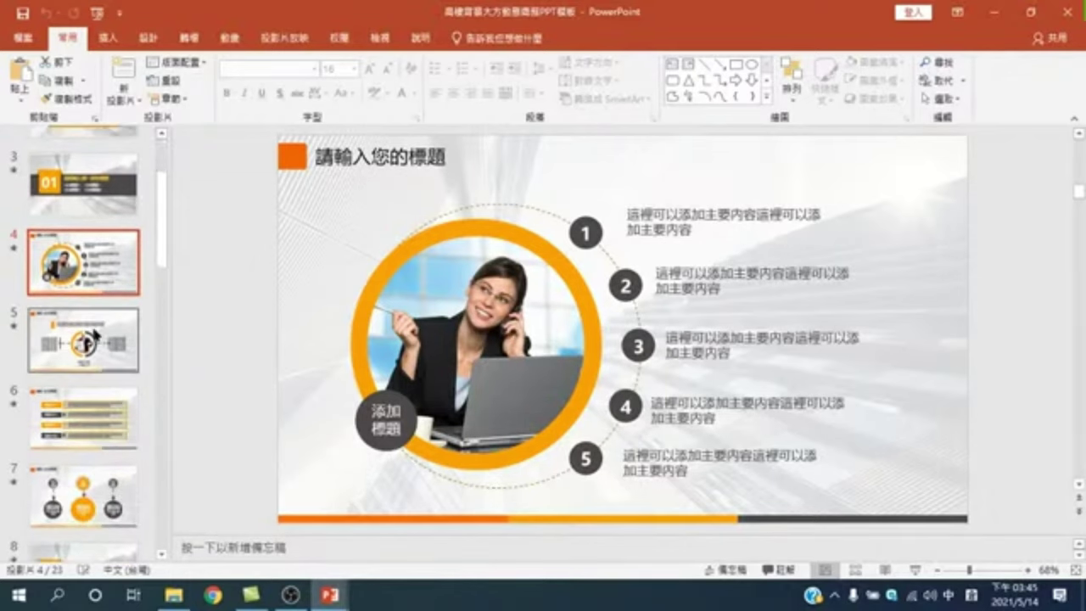
pyautogui.click(108, 337)
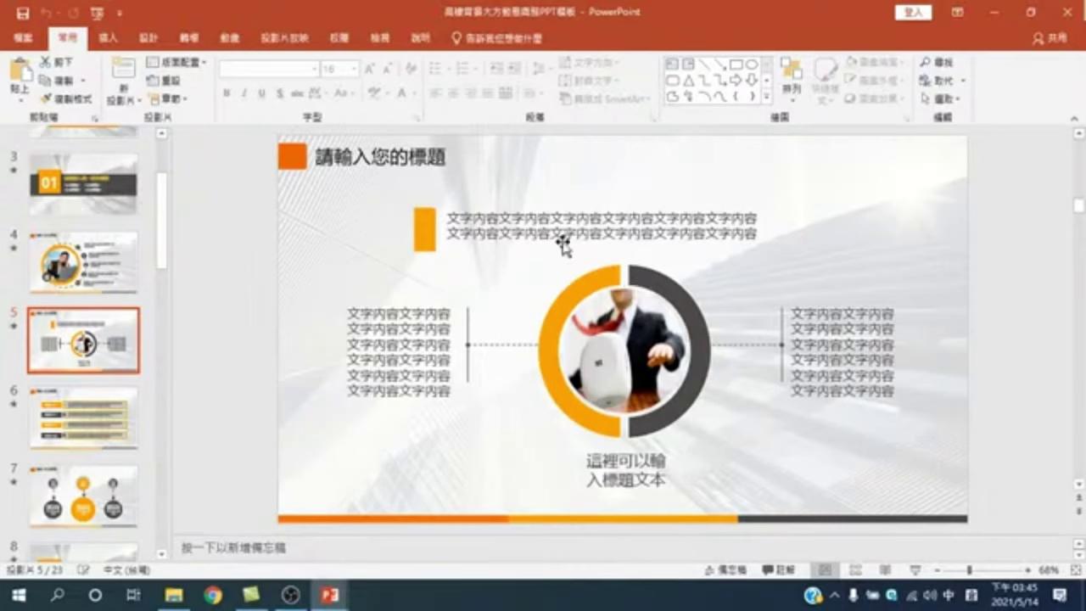
pyautogui.click(108, 400)
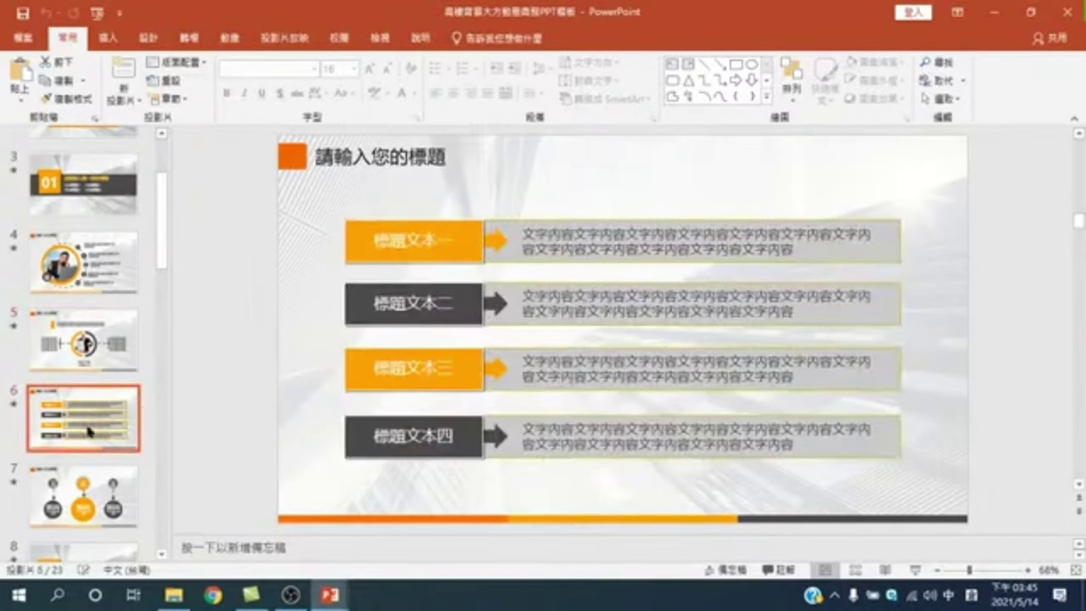
pyautogui.scroll(-5, 86, 430)
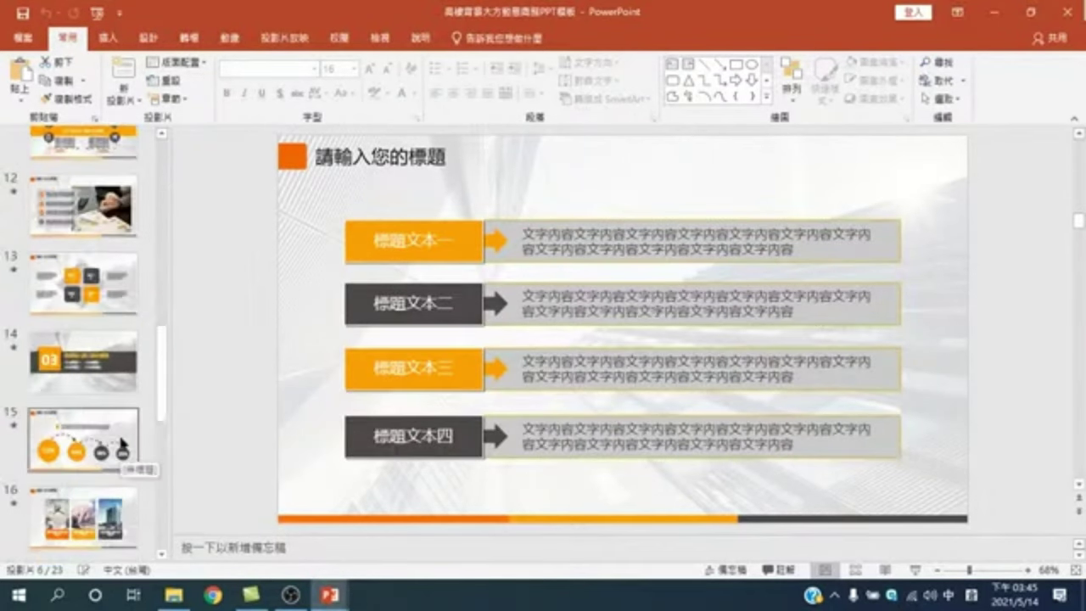
pyautogui.scroll(-2, 119, 442)
pyautogui.scroll(-1, 106, 447)
pyautogui.scroll(-1, 111, 454)
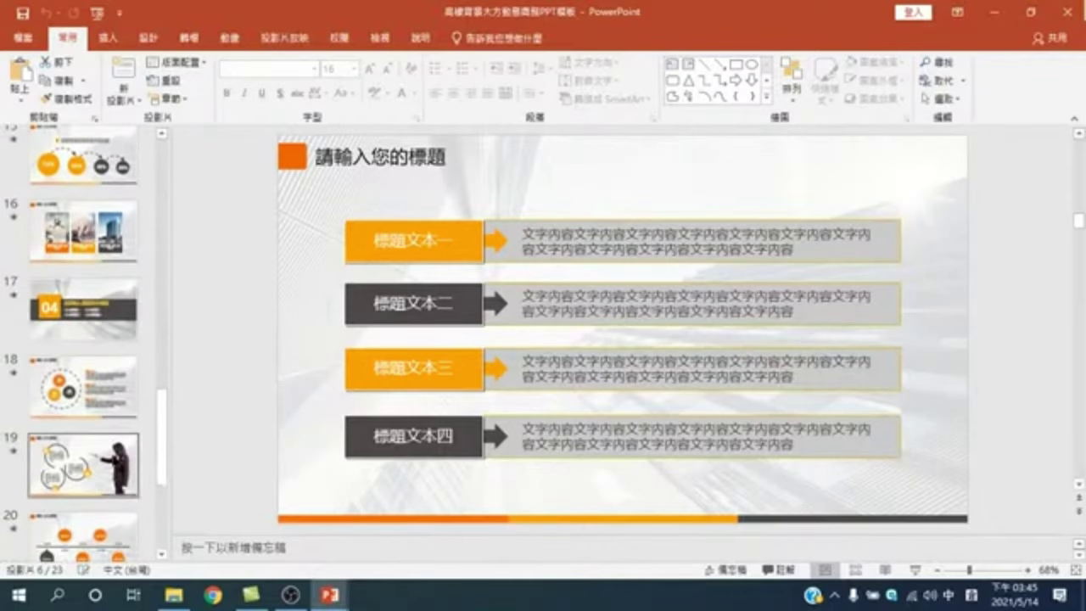
pyautogui.scroll(-1, 115, 461)
pyautogui.scroll(-1, 110, 458)
pyautogui.scroll(-1, 102, 450)
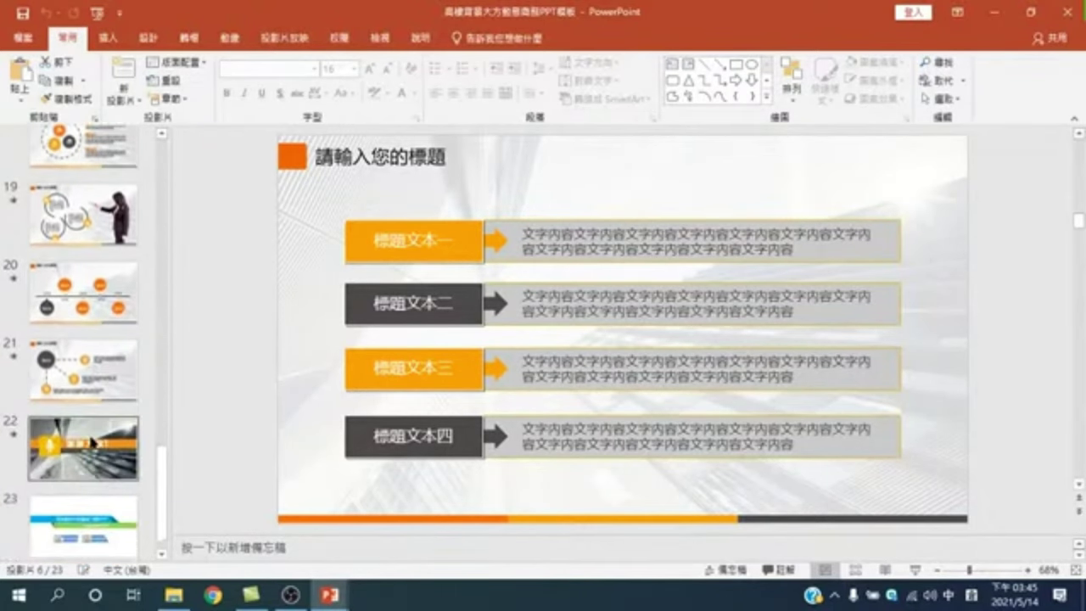
pyautogui.scroll(-1, 93, 441)
pyautogui.scroll(3, 89, 425)
pyautogui.scroll(4, 80, 356)
pyautogui.scroll(4, 75, 288)
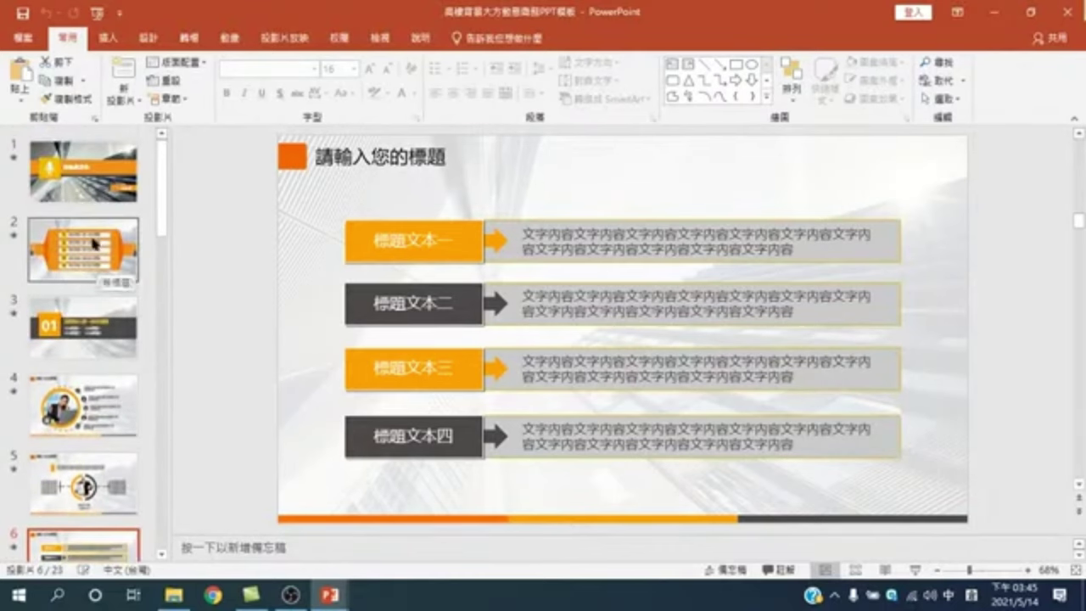
# - Back in 翻轉人生金融菁英20210514, insert the template's five-numbered-heading slide as slide 7
pyautogui.click(329, 594)
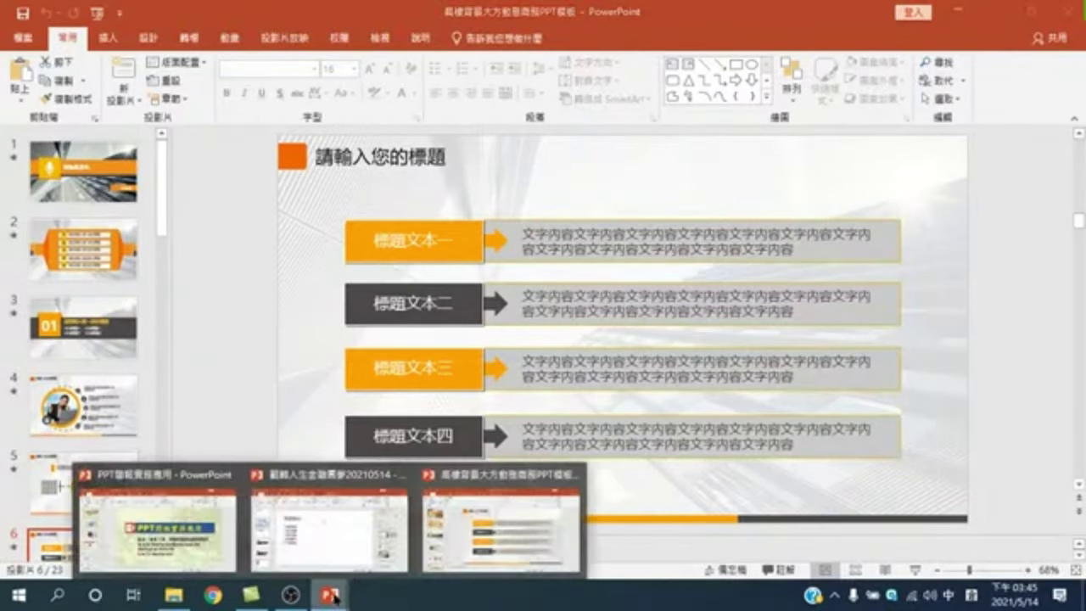
pyautogui.click(350, 515)
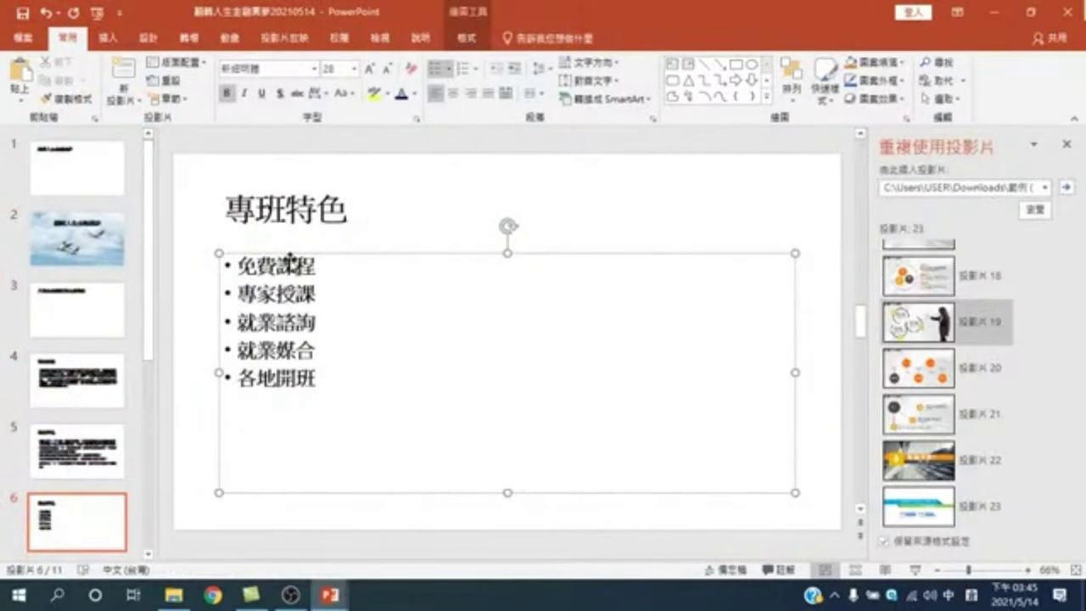
pyautogui.scroll(10, 920, 368)
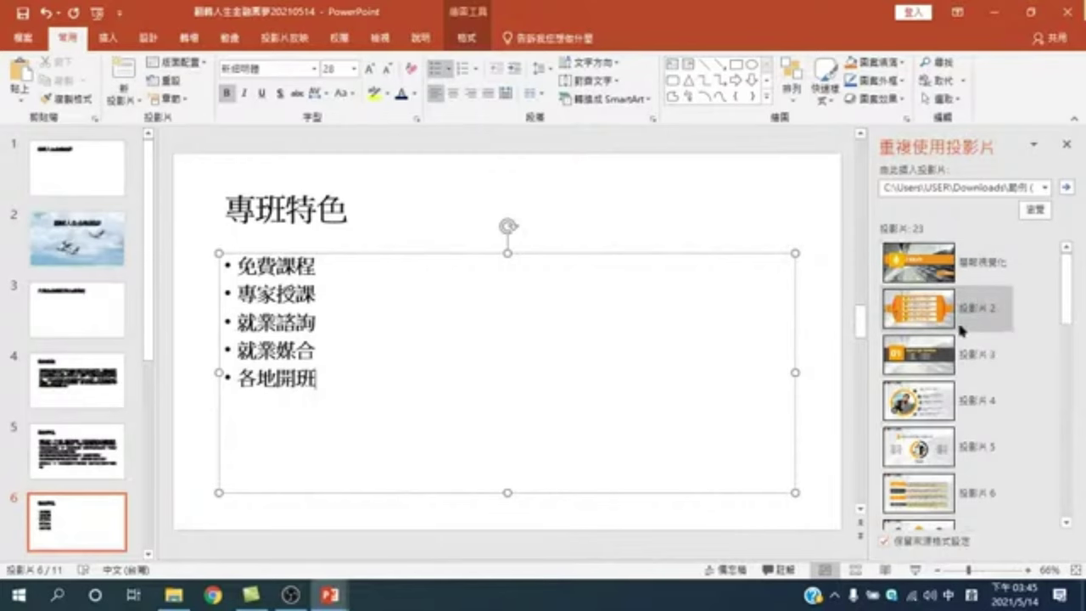
pyautogui.click(977, 301)
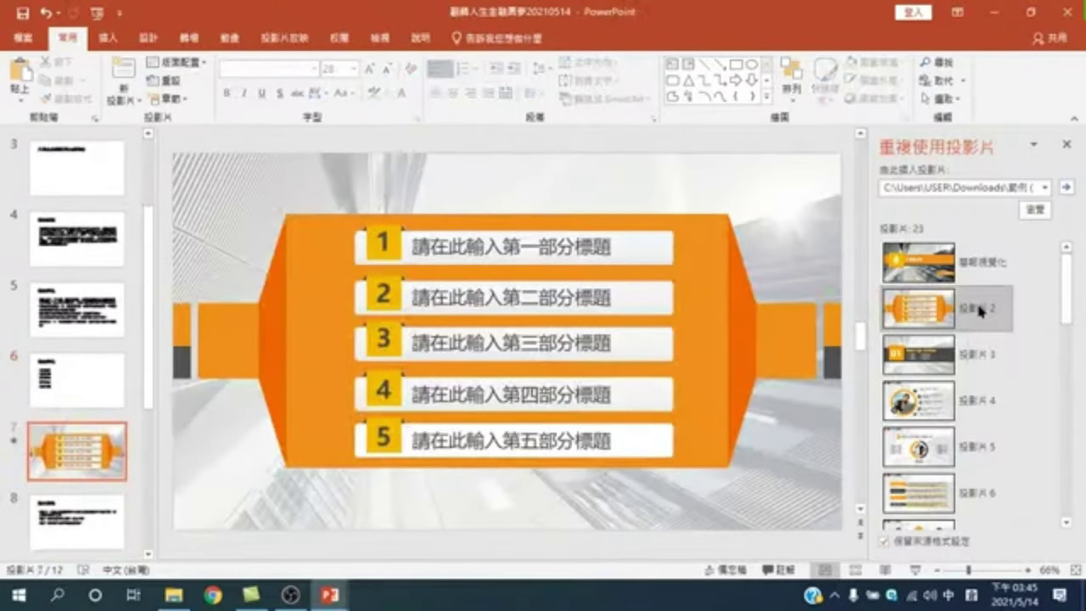
# - Copy slide 6's title 專班特色 and paste it onto slide 7
pyautogui.click(82, 366)
pyautogui.moveTo(239, 265); pyautogui.dragTo(315, 265)
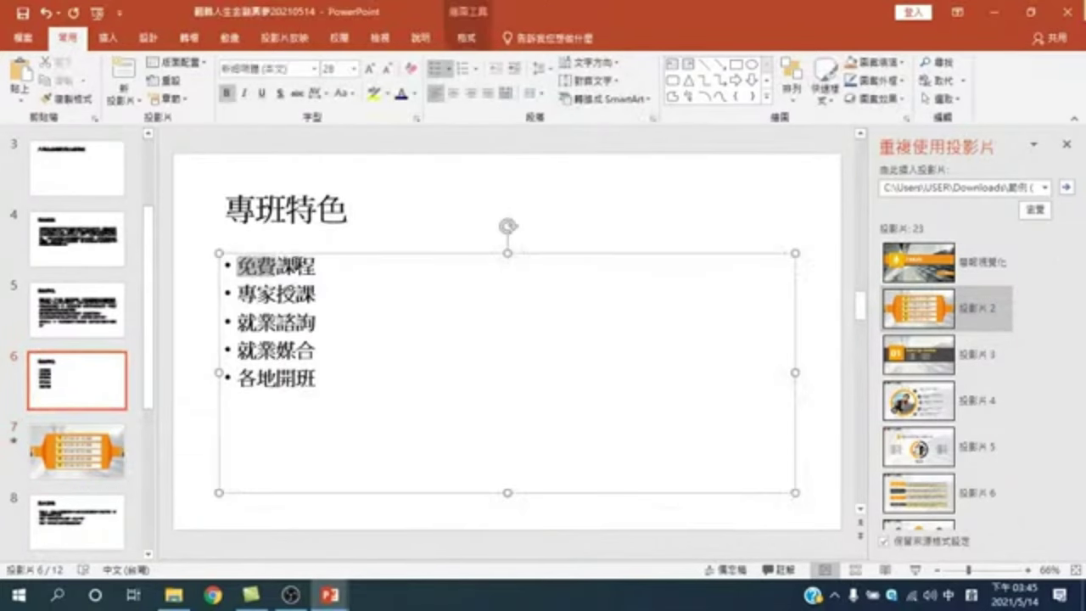
pyautogui.rightClick(292, 273)
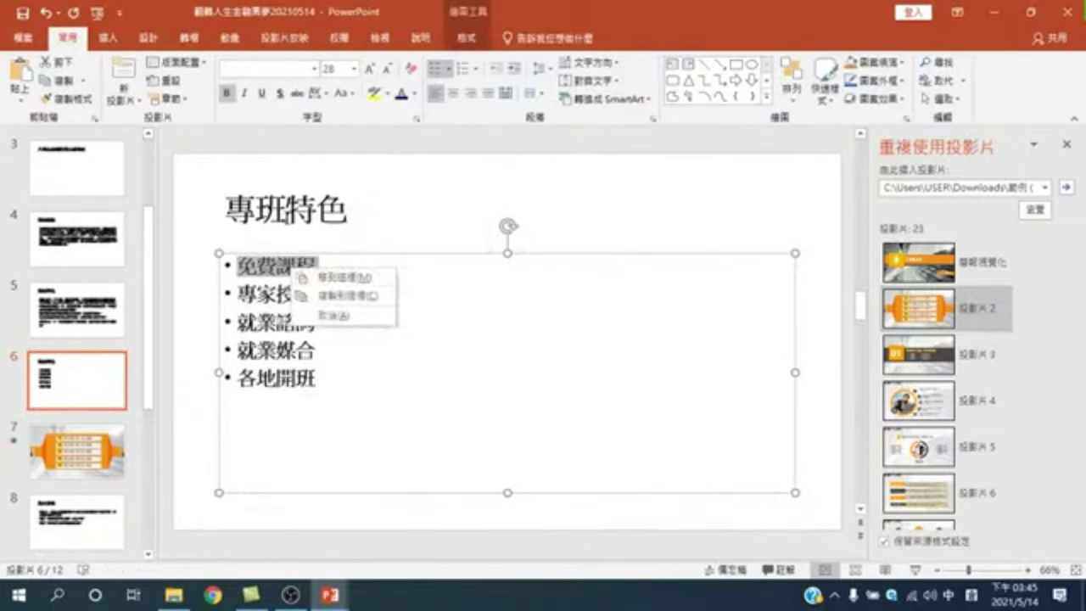
pyautogui.press('Escape')
pyautogui.click(259, 269)
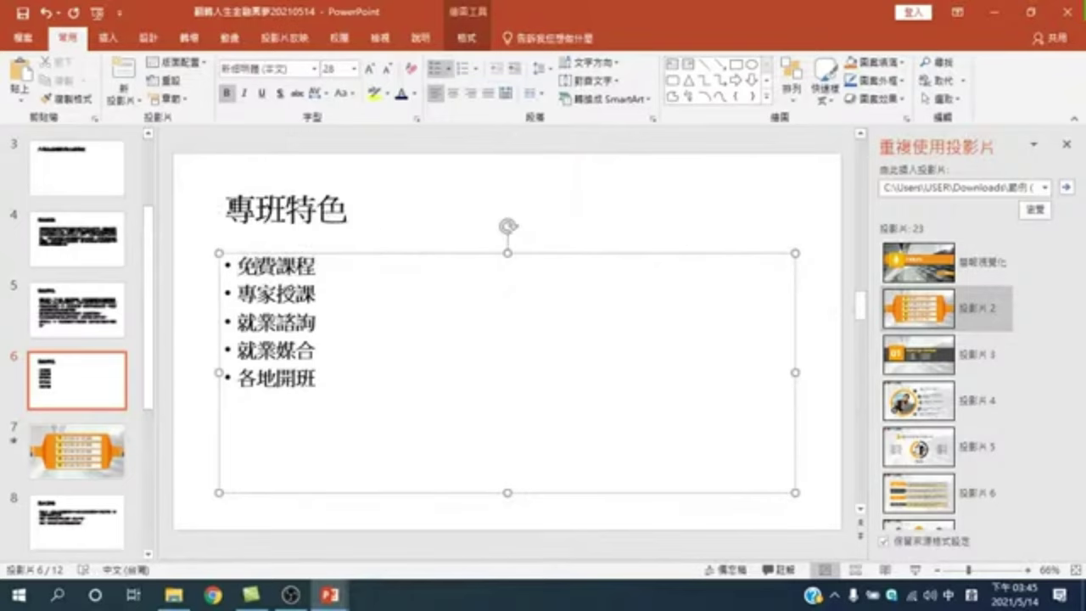
pyautogui.moveTo(225, 209); pyautogui.dragTo(371, 204)
pyautogui.rightClick(312, 213)
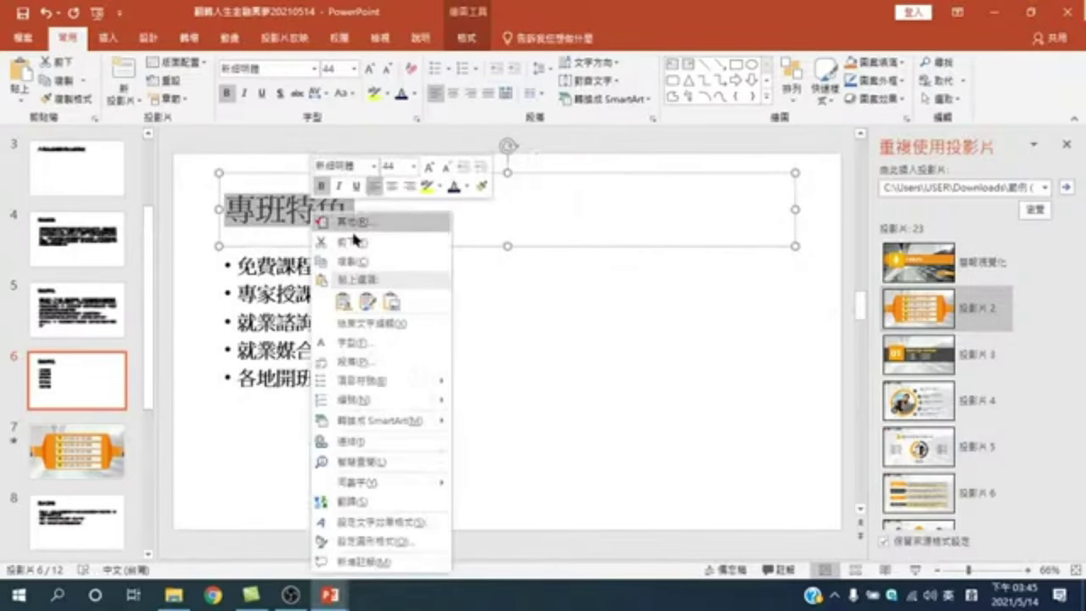
pyautogui.click(343, 263)
pyautogui.click(81, 450)
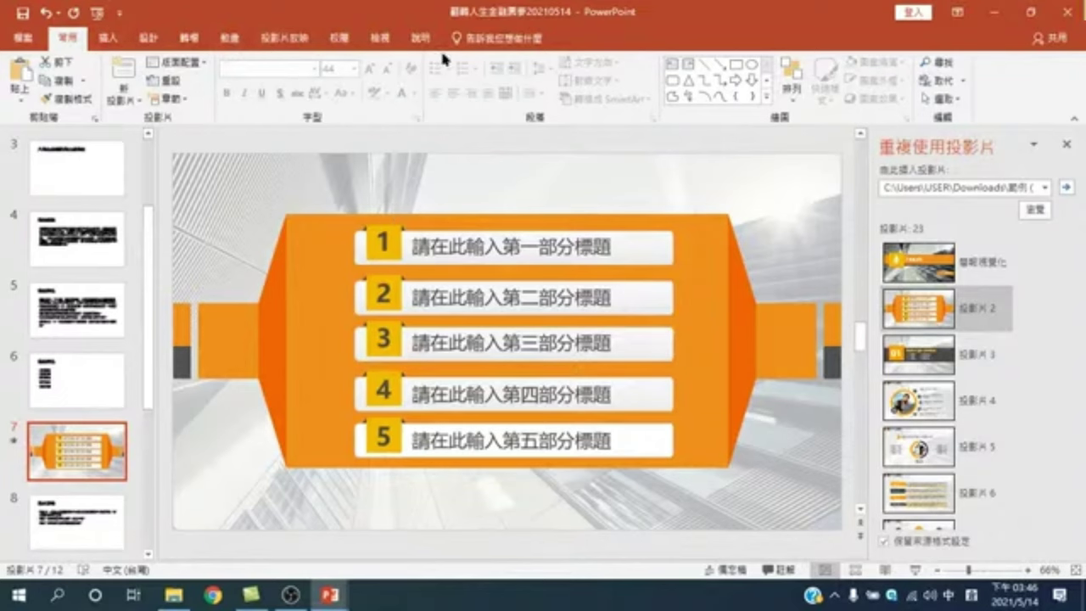
pyautogui.click(19, 69)
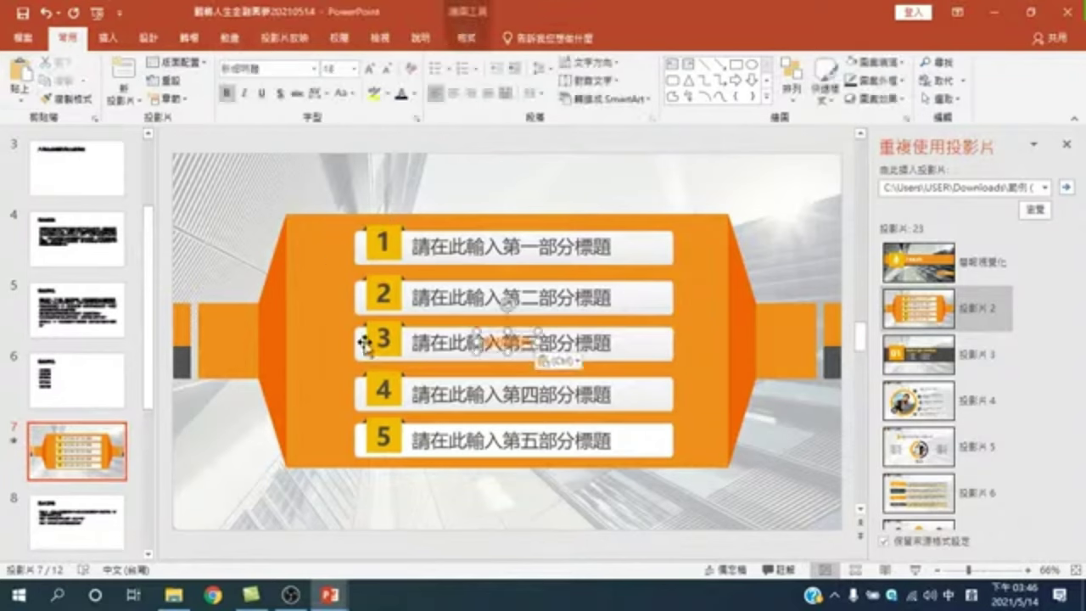
# - Move the pasted title to the top of slide 7 and enlarge it to 44 pt
pyautogui.moveTo(500, 346); pyautogui.dragTo(378, 184)
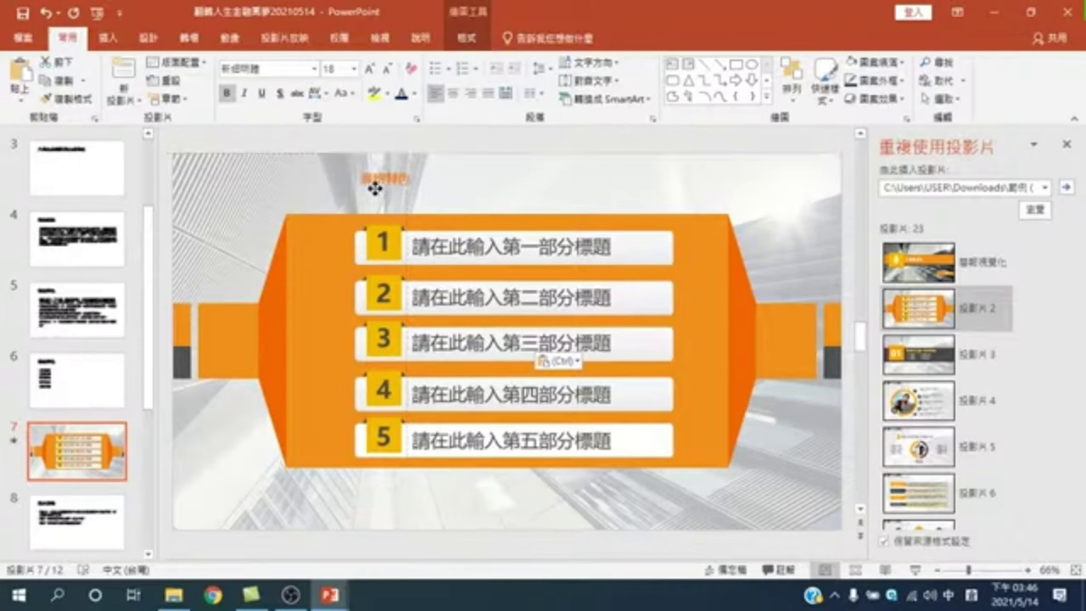
pyautogui.click(371, 69)
pyautogui.click(371, 68)
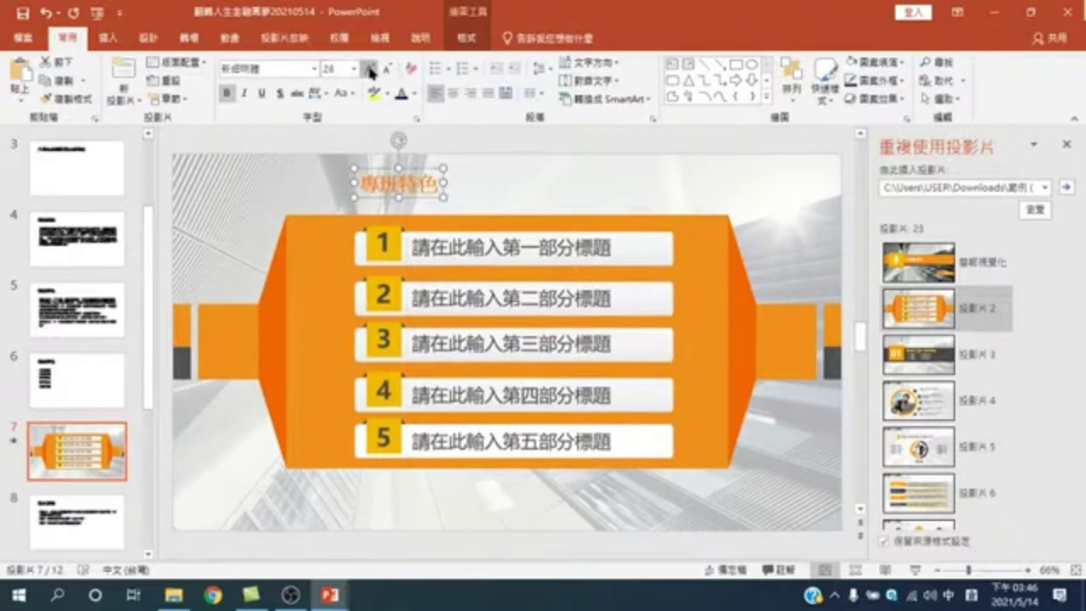
pyautogui.click(371, 68)
pyautogui.click(371, 69)
pyautogui.click(371, 69)
pyautogui.moveTo(390, 161); pyautogui.dragTo(395, 164)
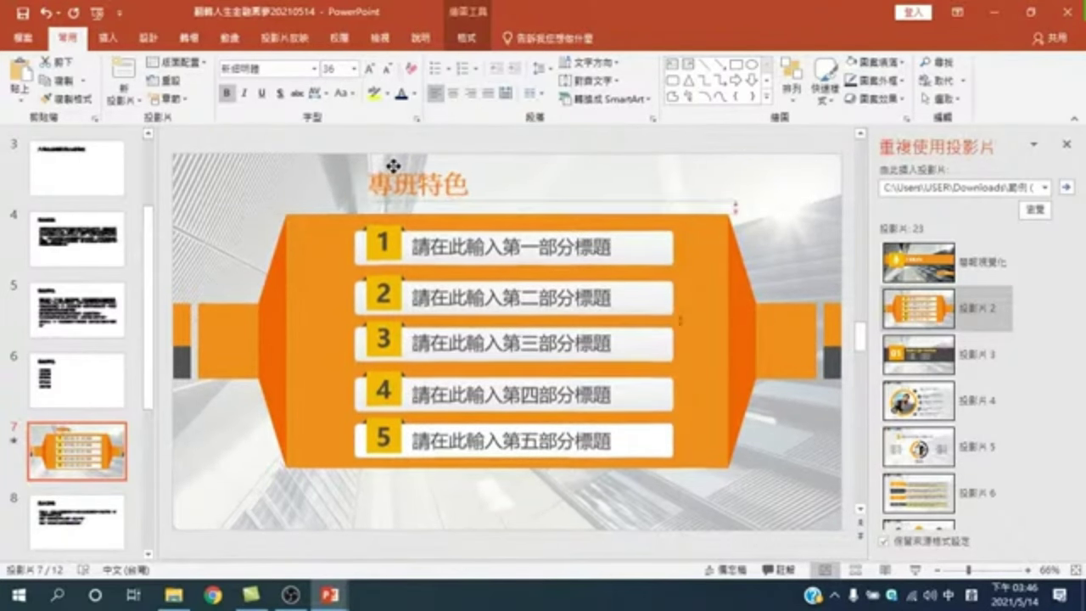
pyautogui.click(368, 69)
pyautogui.click(368, 69)
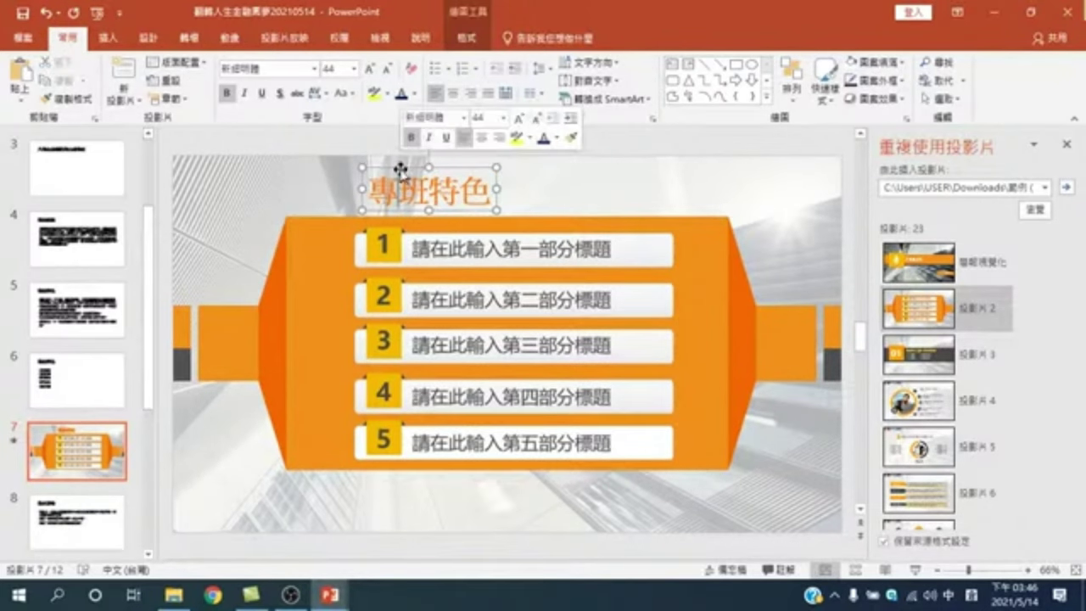
pyautogui.press('pageup')
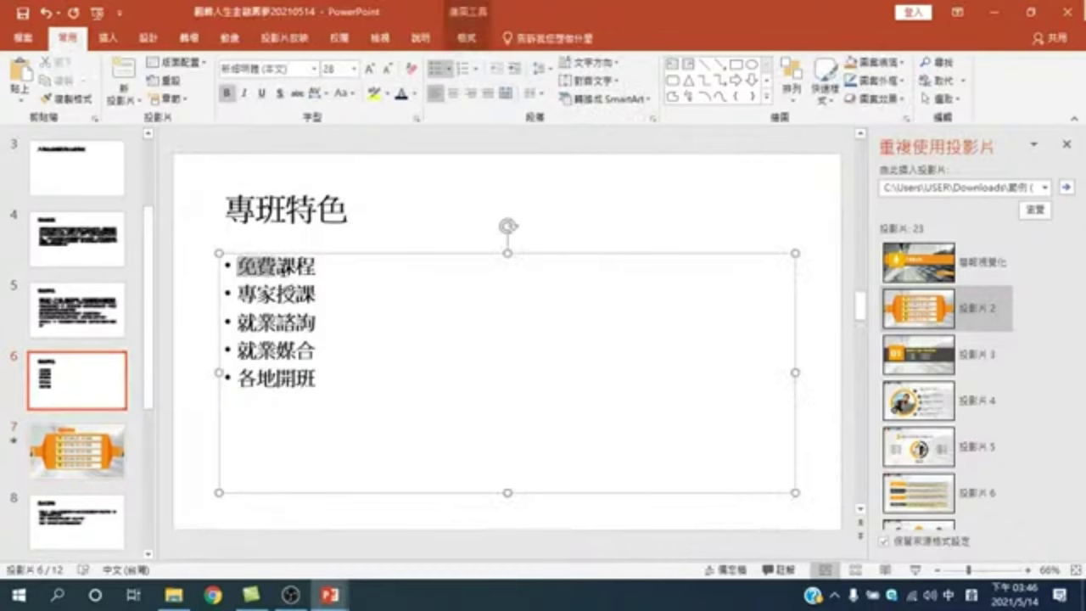
# - Copy 免費課程 from slide 6 into slide 7's first numbered heading
pyautogui.moveTo(240, 265); pyautogui.dragTo(316, 266)
pyautogui.rightClick(307, 277)
pyautogui.click(322, 263)
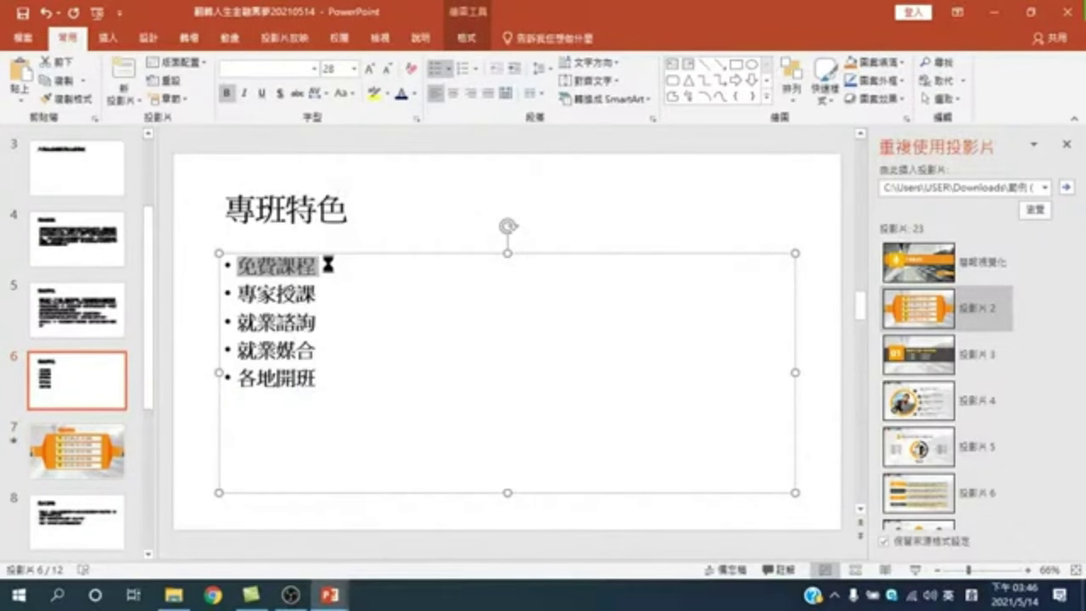
pyautogui.press('pagedown')
pyautogui.click(429, 247)
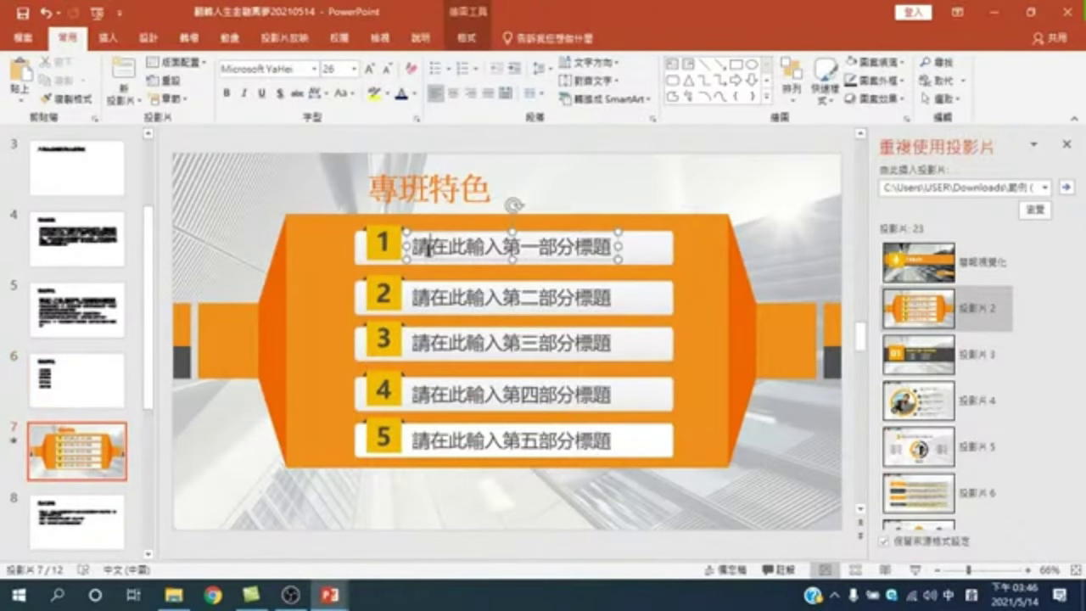
pyautogui.tripleClick(429, 248)
pyautogui.rightClick(567, 253)
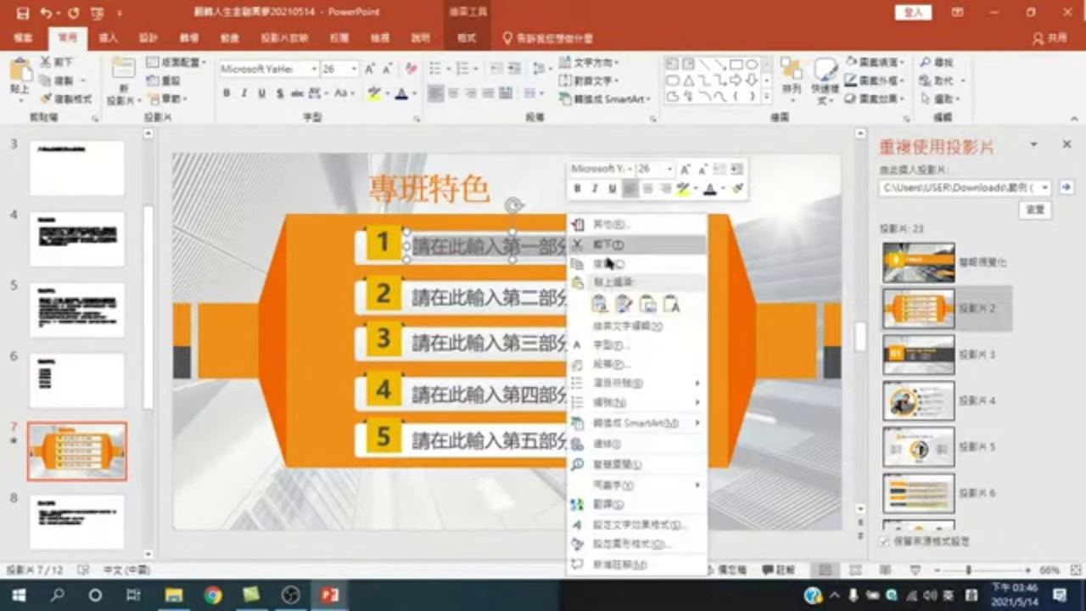
pyautogui.click(646, 305)
# - Put 專家授課 into the second numbered heading
pyautogui.click(93, 390)
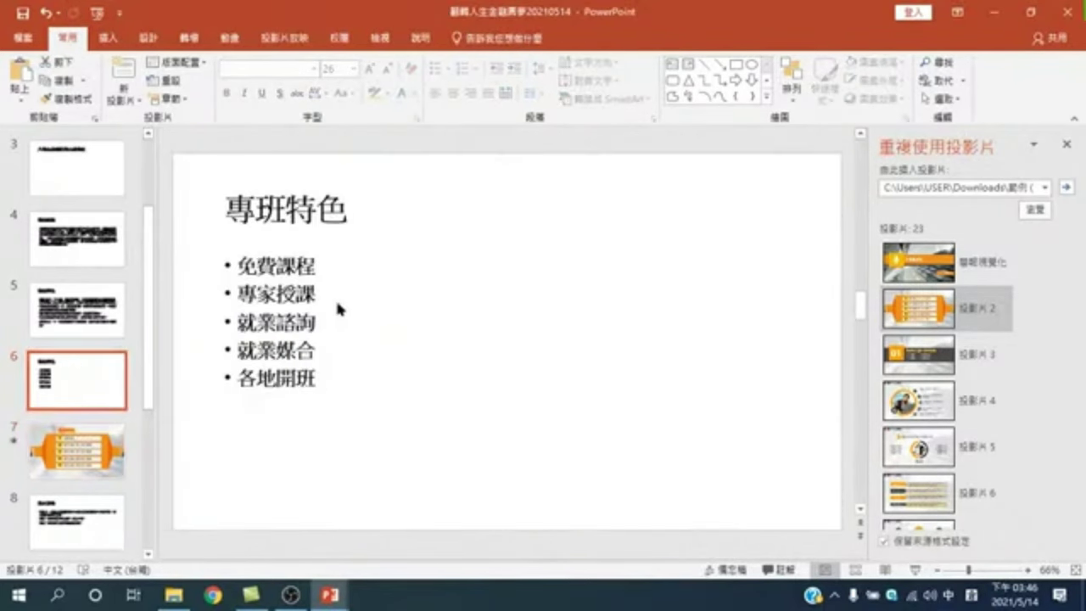
pyautogui.moveTo(237, 293); pyautogui.dragTo(316, 293)
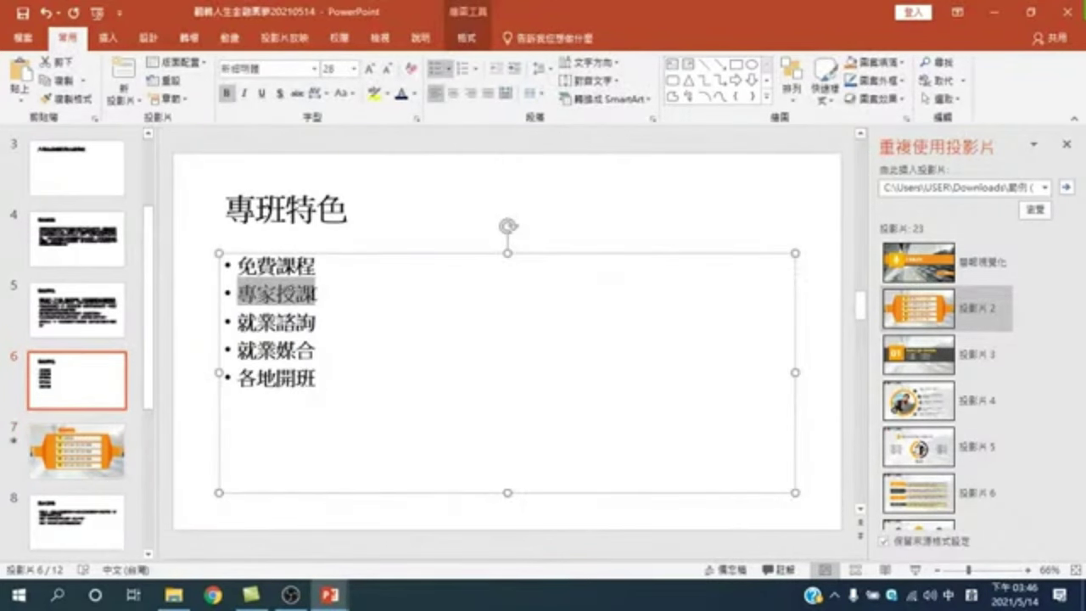
pyautogui.click(93, 449)
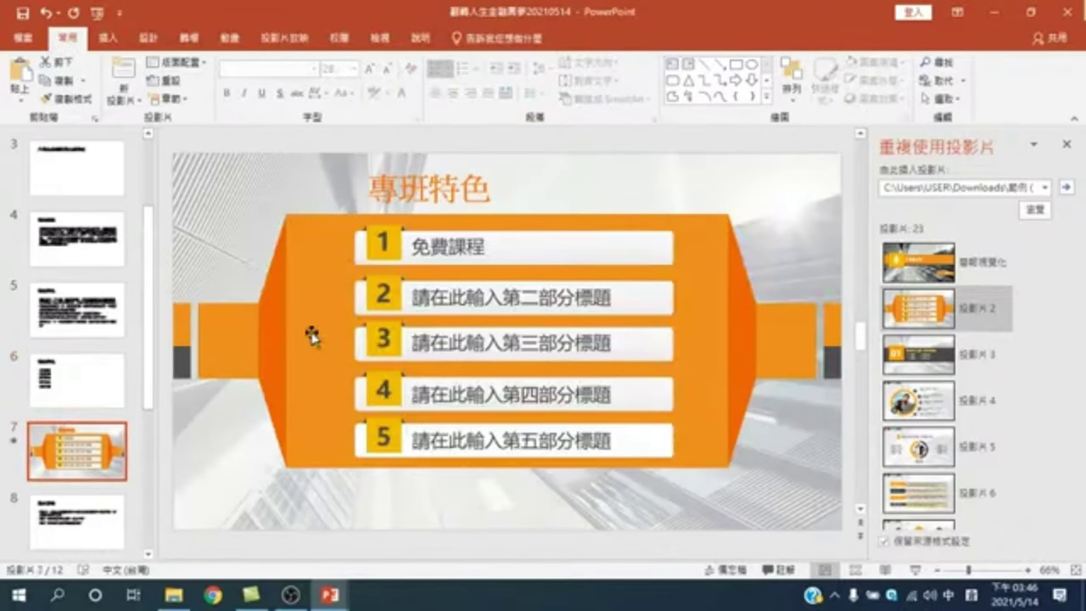
pyautogui.moveTo(413, 297); pyautogui.dragTo(601, 302)
pyautogui.rightClick(566, 301)
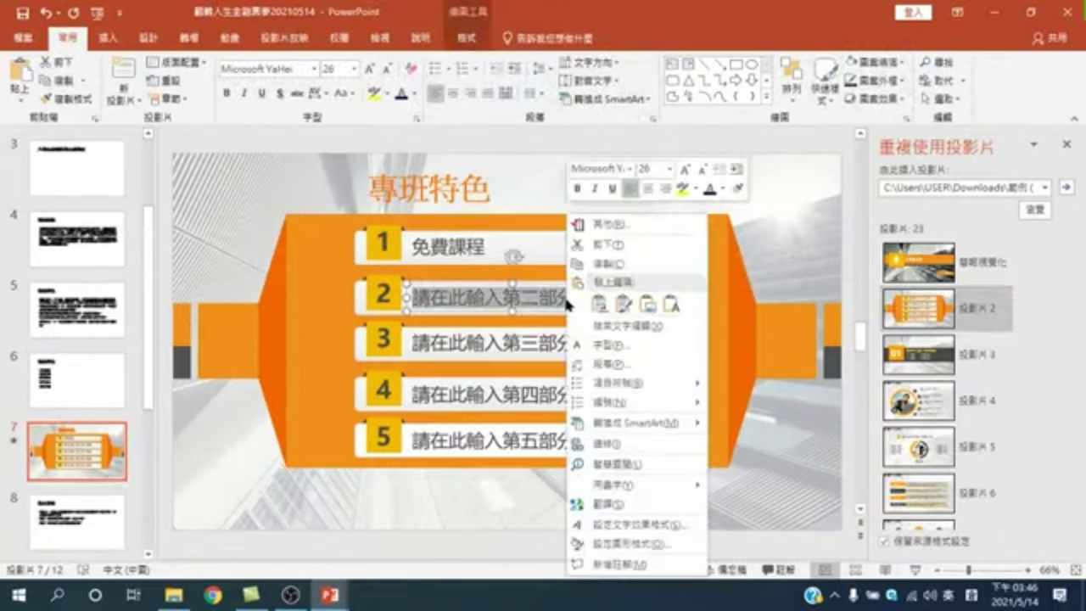
pyautogui.click(665, 303)
# - Copy 就業諮詢 into the third numbered heading
pyautogui.click(88, 381)
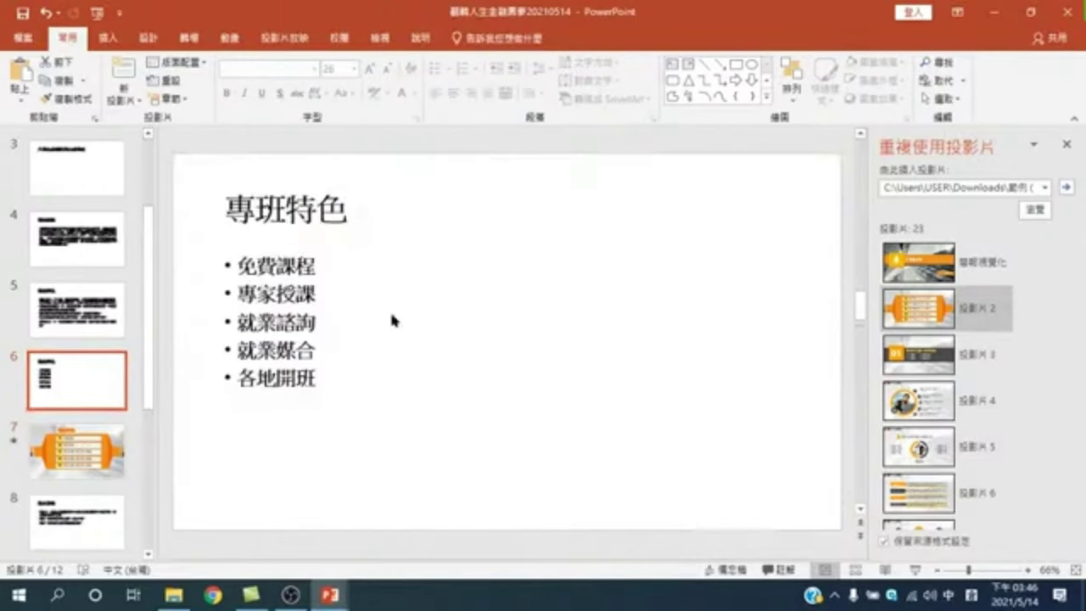
pyautogui.moveTo(238, 322); pyautogui.dragTo(327, 324)
pyautogui.rightClick(326, 325)
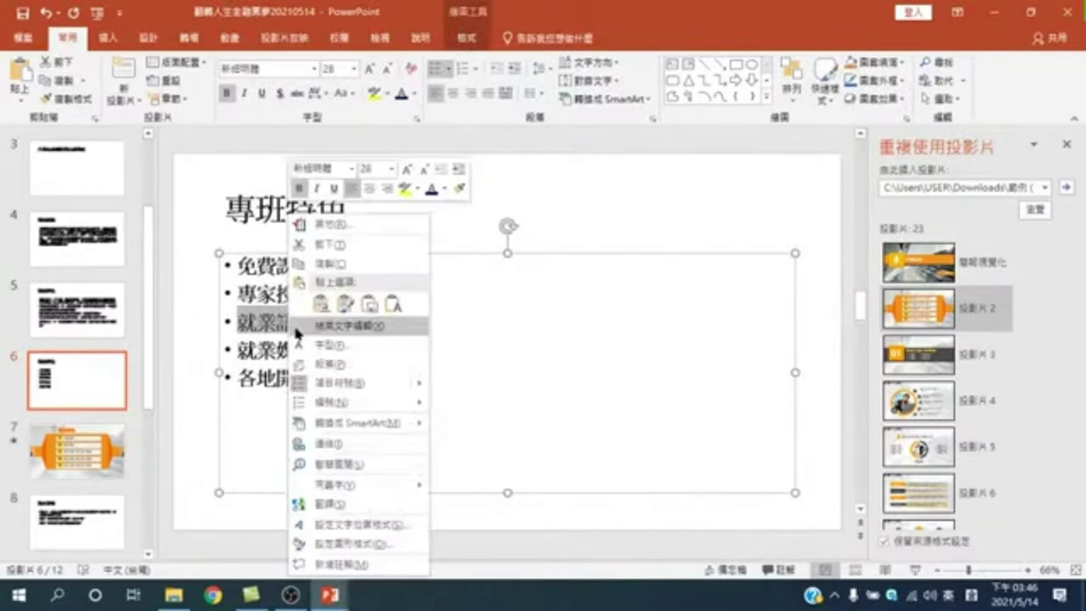
pyautogui.click(340, 264)
pyautogui.click(119, 441)
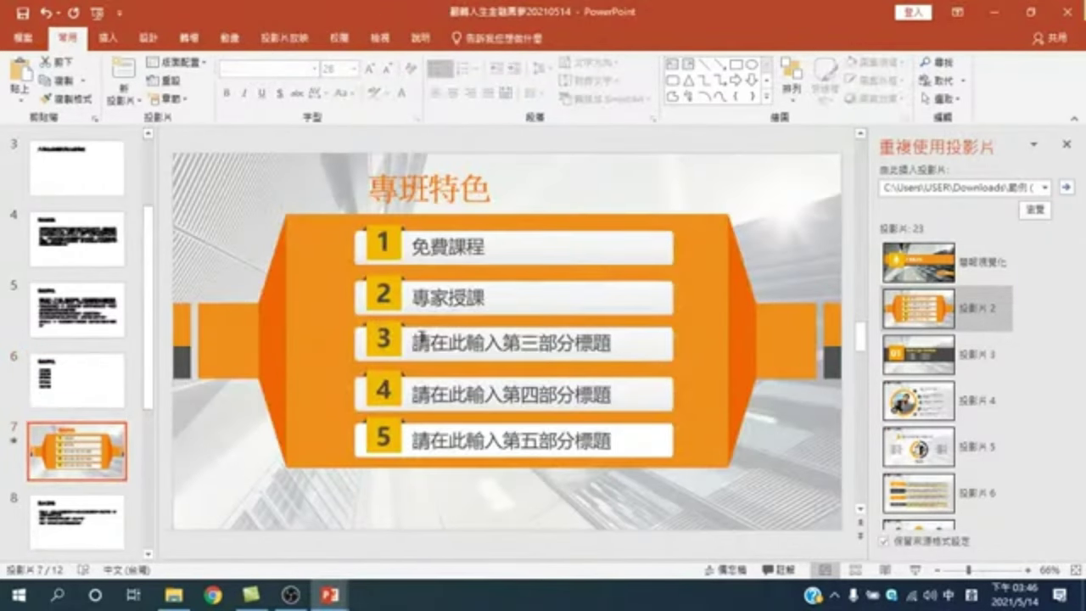
pyautogui.moveTo(413, 342); pyautogui.dragTo(624, 344)
pyautogui.rightClick(574, 348)
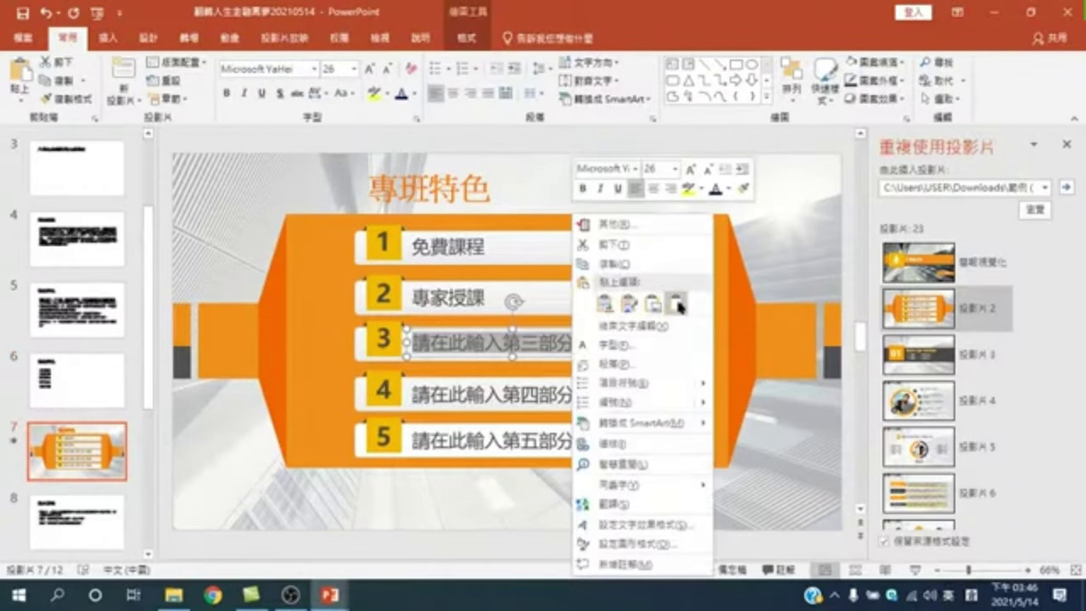
pyautogui.click(674, 304)
pyautogui.click(118, 393)
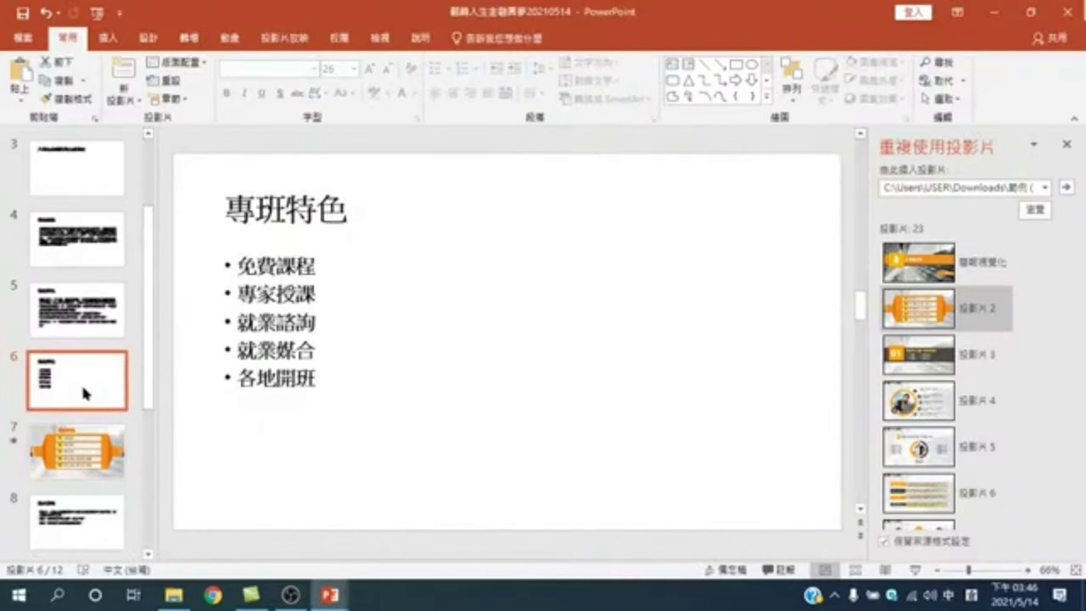
# - Paste 就業媒合 as the text of numbered box 4
pyautogui.moveTo(236, 349); pyautogui.dragTo(349, 346)
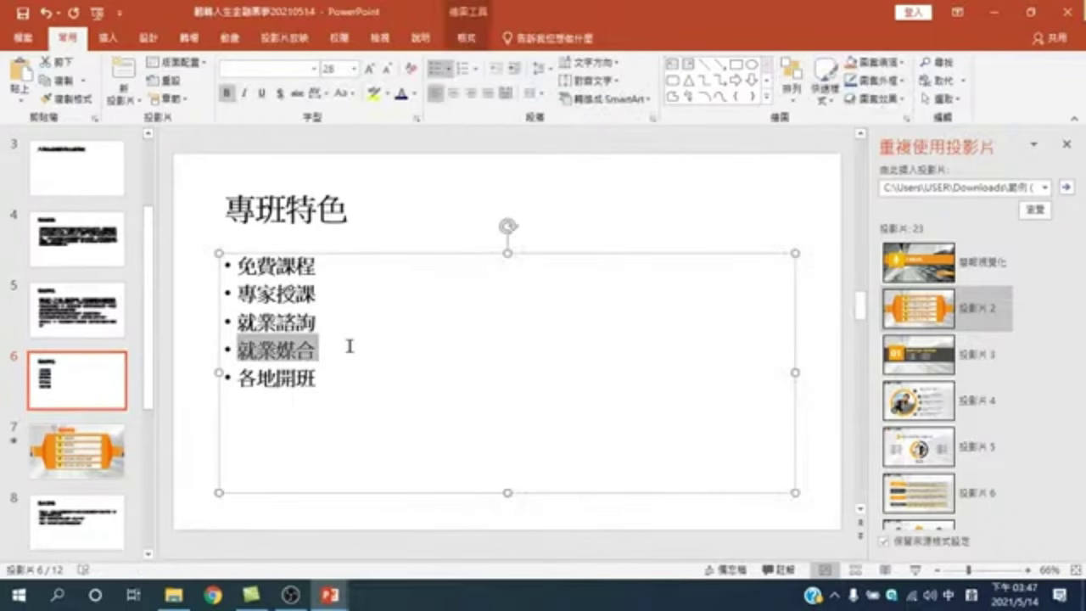
pyautogui.rightClick(349, 346)
pyautogui.click(354, 259)
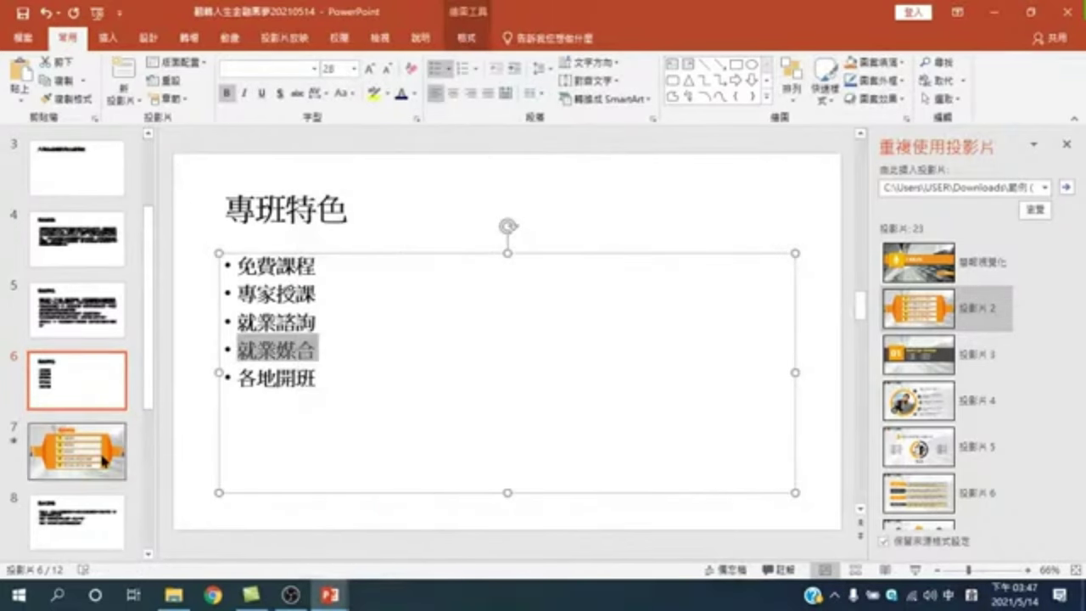
pyautogui.click(104, 460)
pyautogui.moveTo(415, 395); pyautogui.dragTo(633, 405)
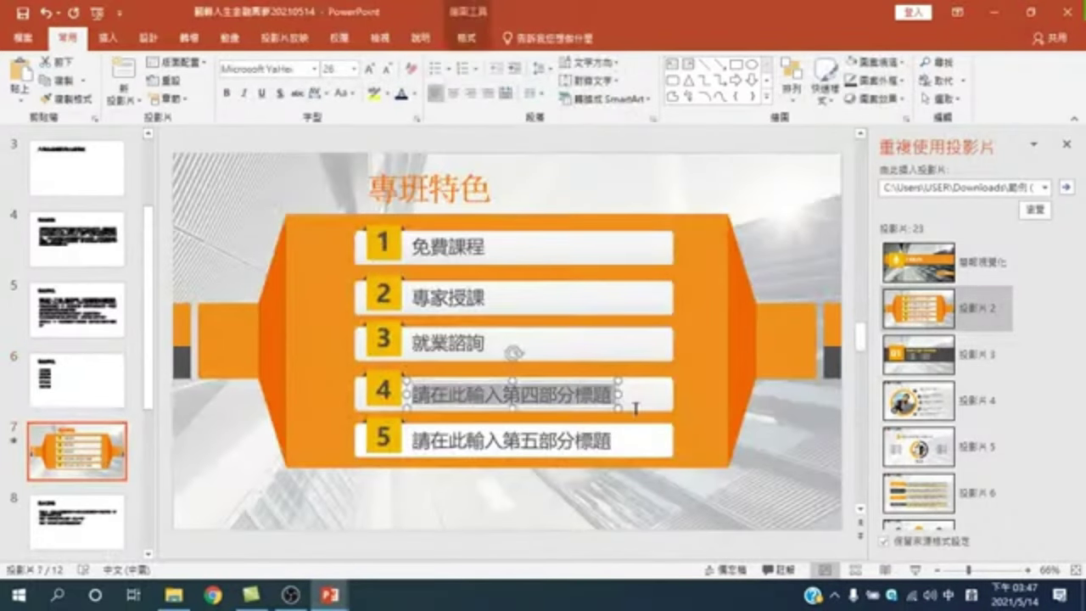
pyautogui.rightClick(575, 402)
pyautogui.click(678, 122)
# - Paste 各地開班 as the text of numbered box 5
pyautogui.click(126, 378)
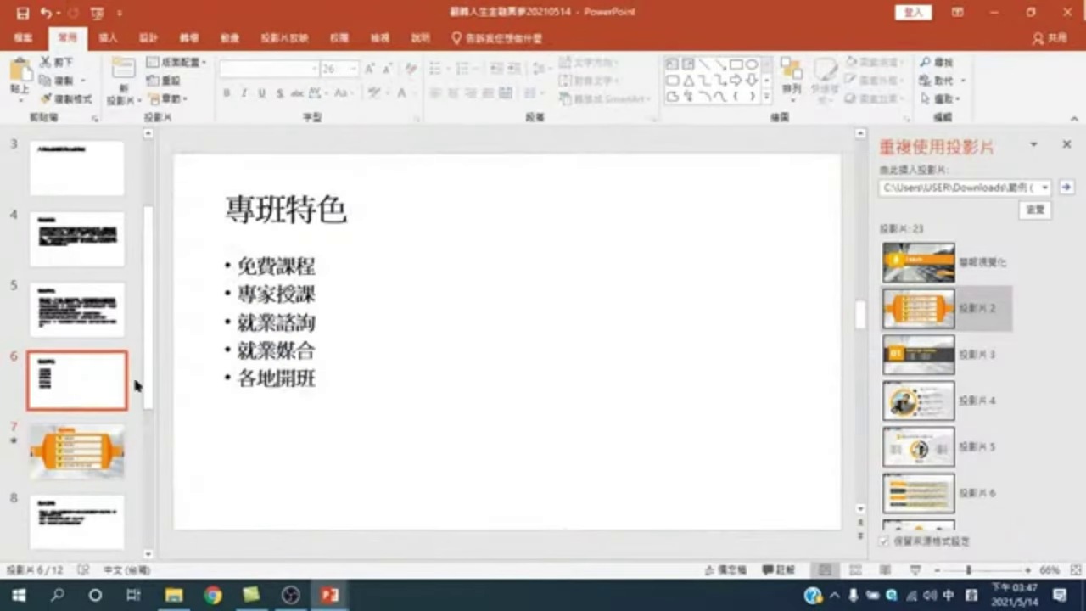
pyautogui.moveTo(237, 377); pyautogui.dragTo(316, 380)
pyautogui.rightClick(316, 380)
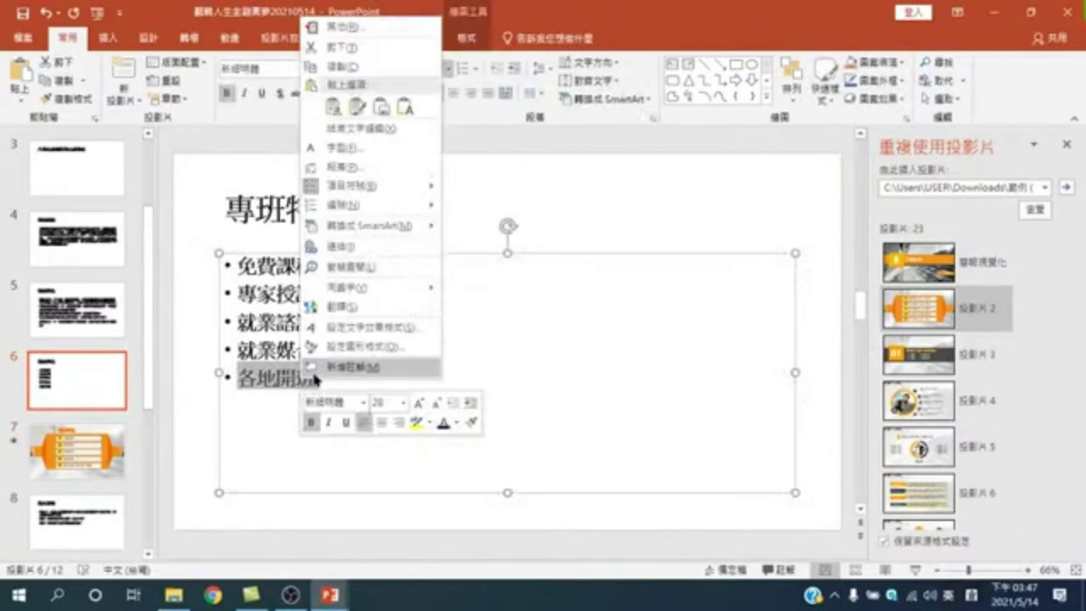
pyautogui.click(343, 67)
pyautogui.click(118, 471)
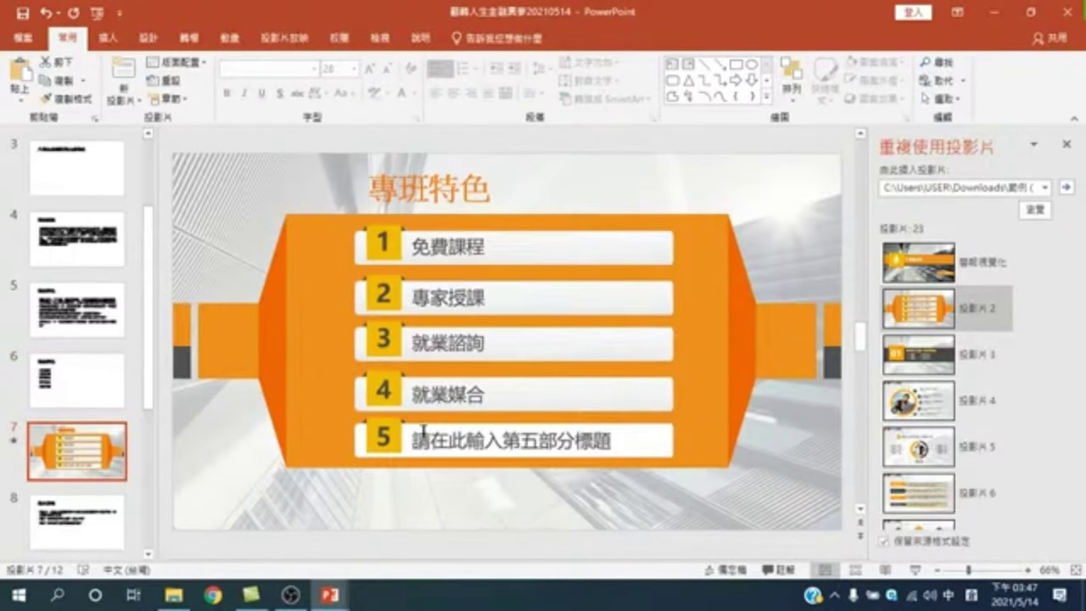
pyautogui.moveTo(414, 439); pyautogui.dragTo(619, 441)
pyautogui.rightClick(618, 441)
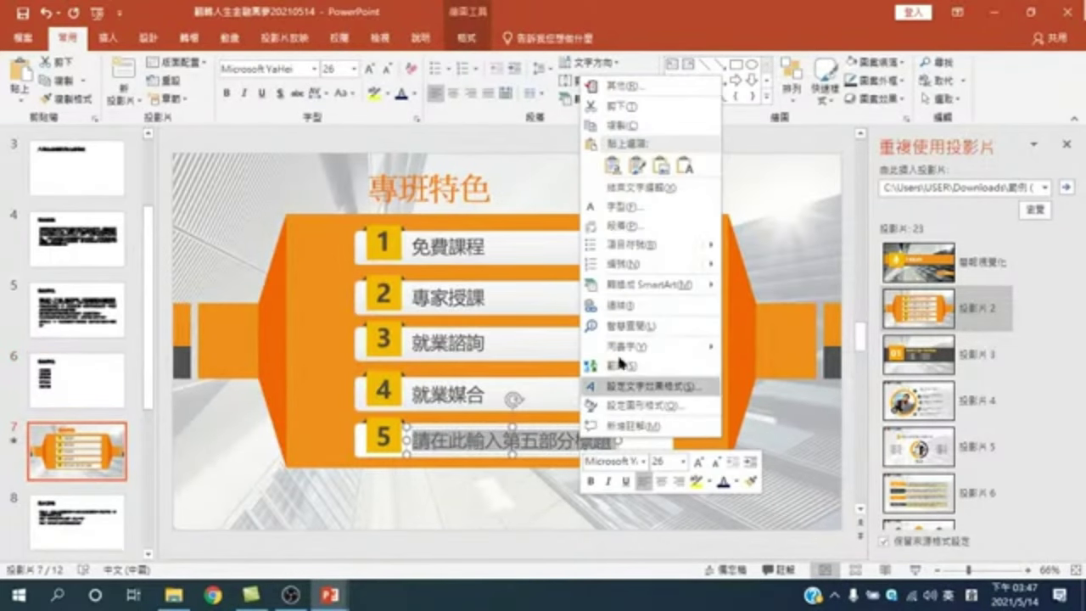
pyautogui.click(661, 187)
pyautogui.click(323, 495)
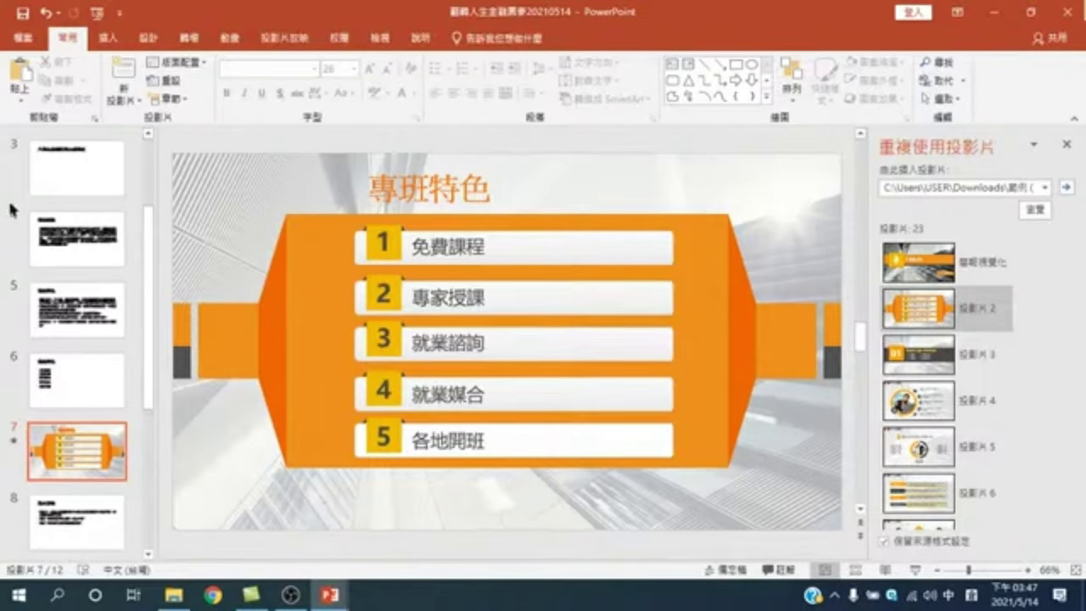
pyautogui.click(109, 311)
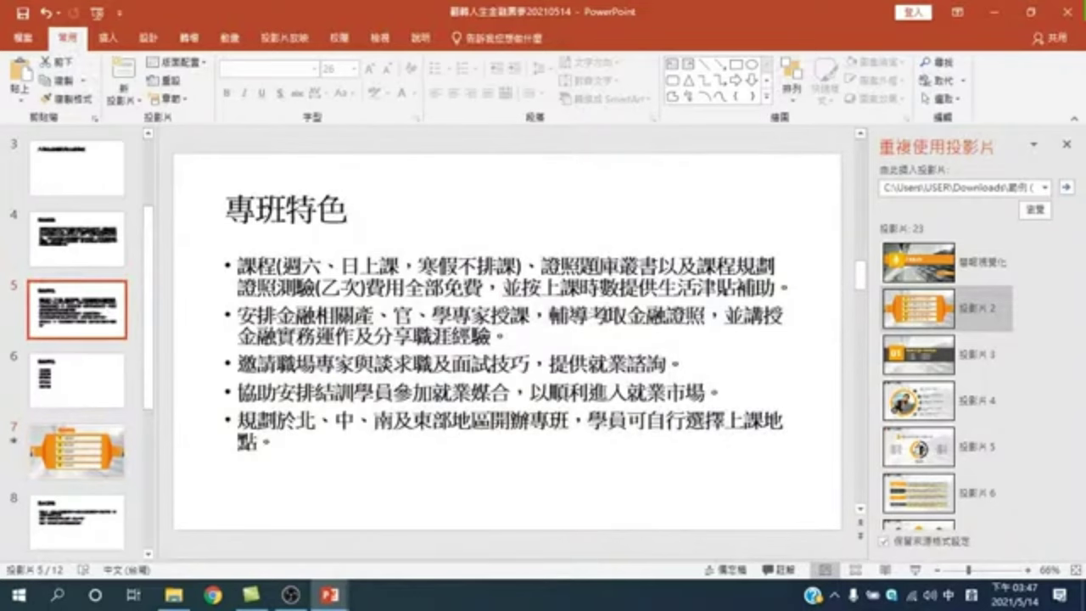
pyautogui.click(68, 378)
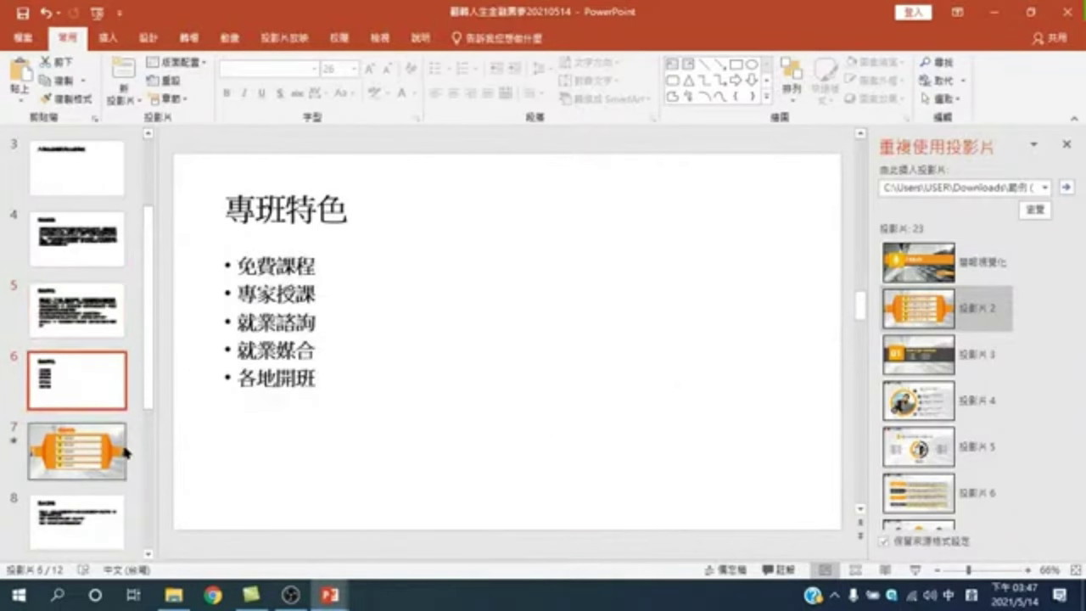
pyautogui.click(123, 450)
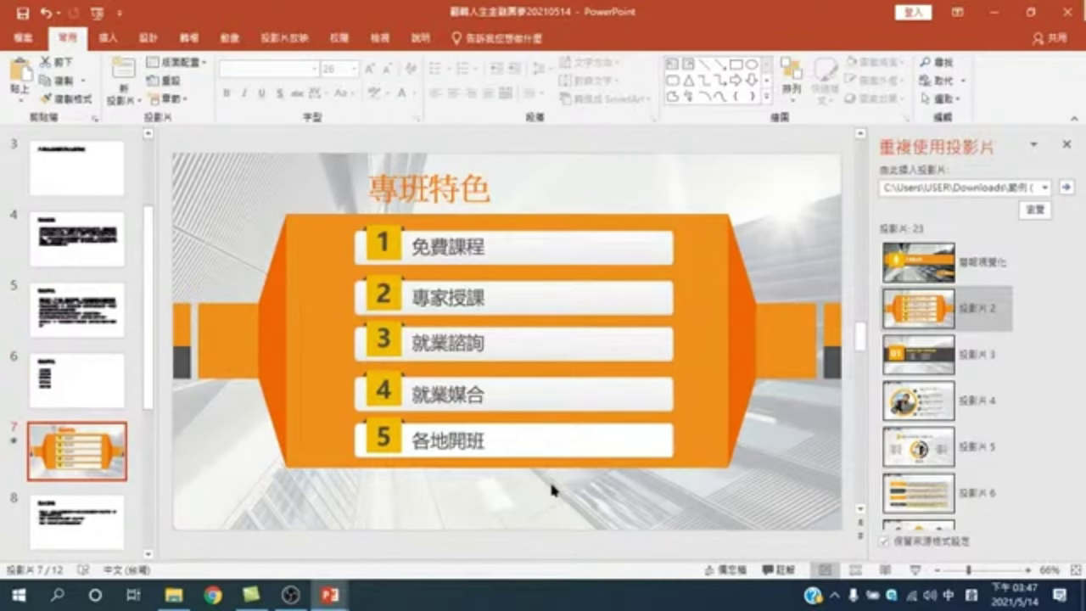
pyautogui.scroll(-2, 92, 325)
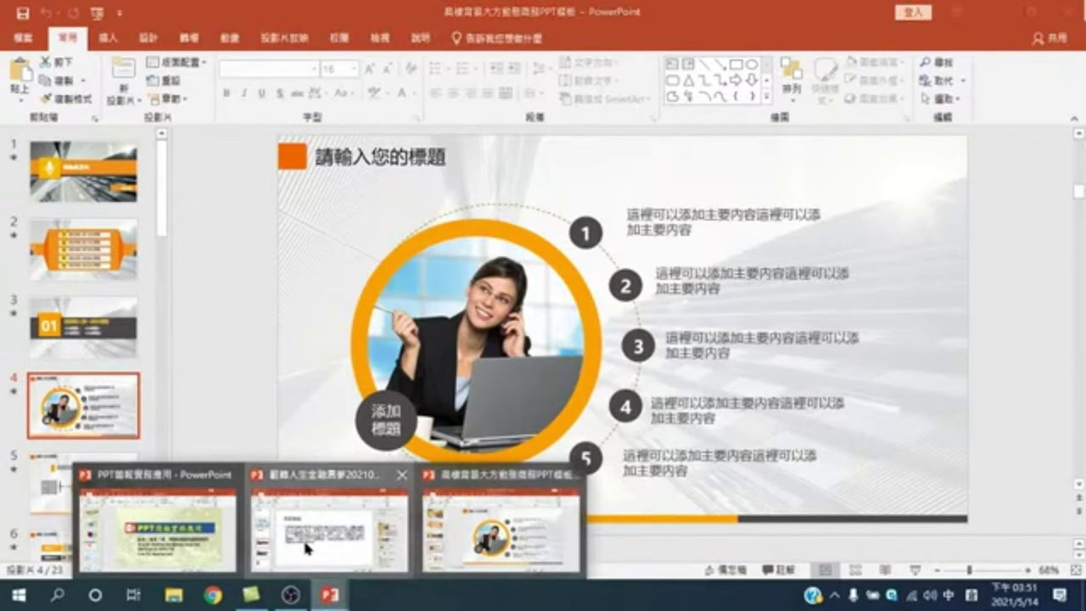
pyautogui.click(307, 547)
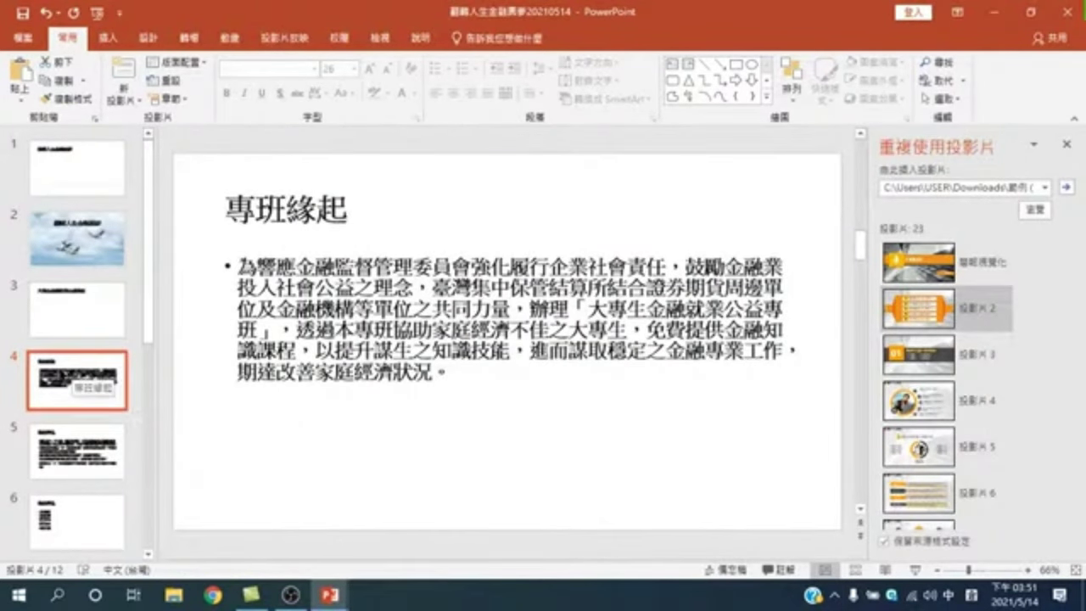
pyautogui.scroll(-3, 85, 399)
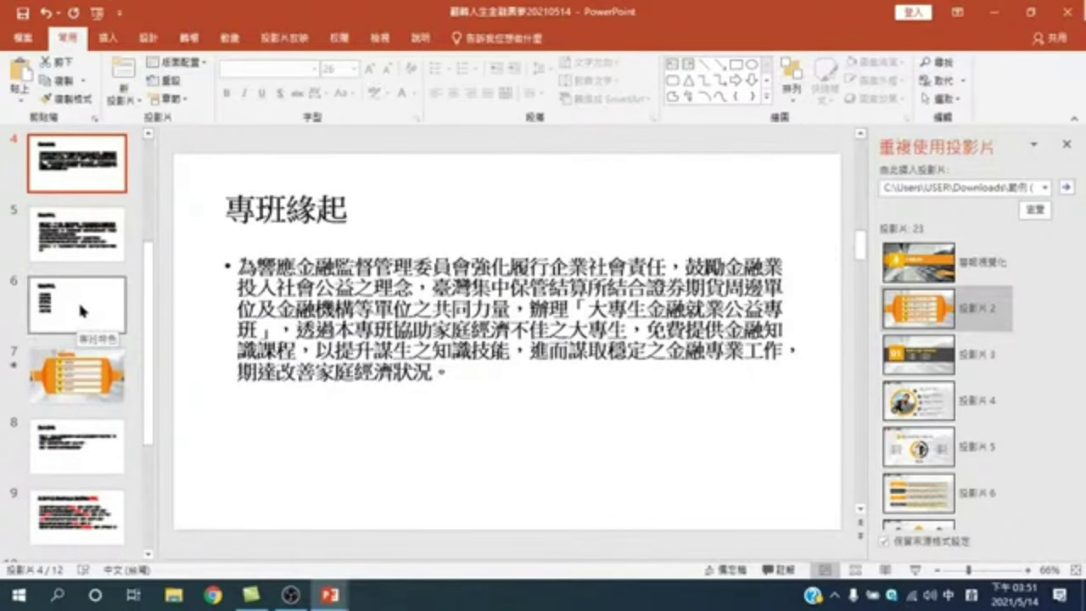
pyautogui.click(78, 375)
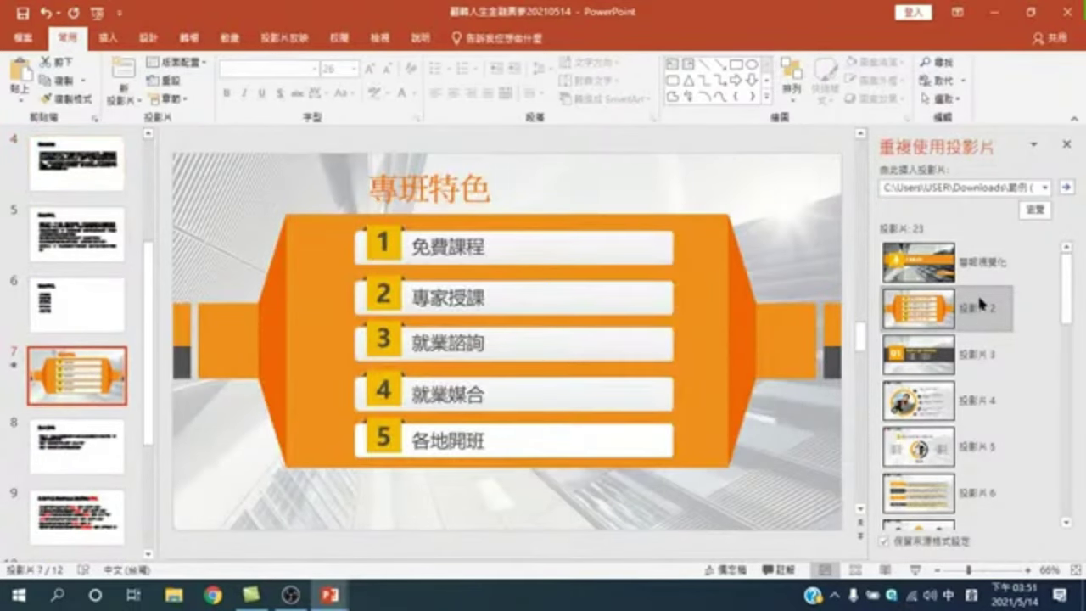
# - Insert the template's circle-photo numbered slide after slide 7 and give it slide 7's title 專班特色
pyautogui.click(975, 399)
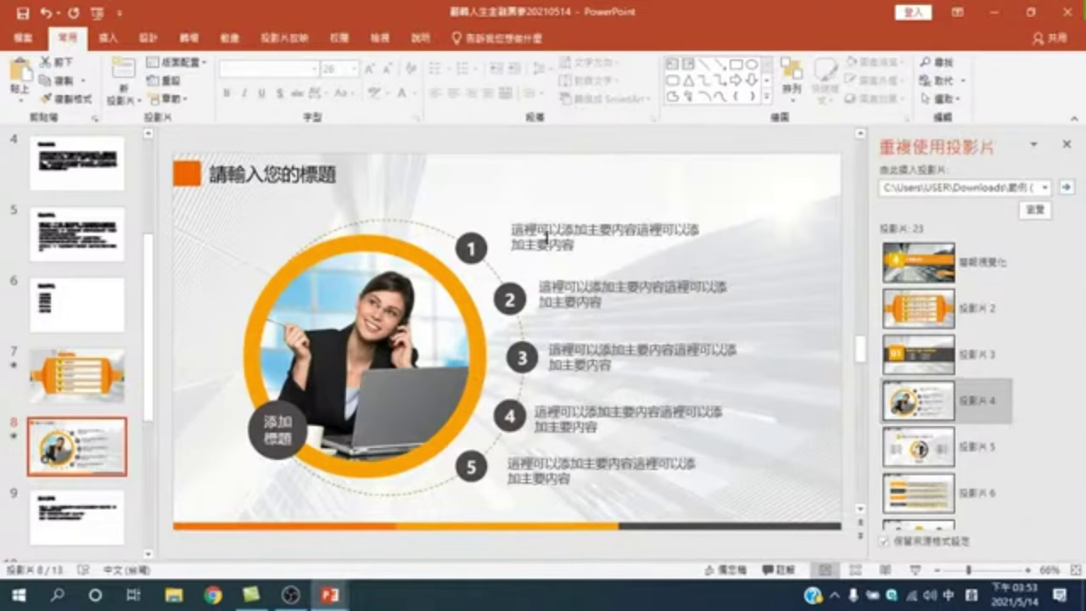
pyautogui.click(254, 174)
pyautogui.click(90, 384)
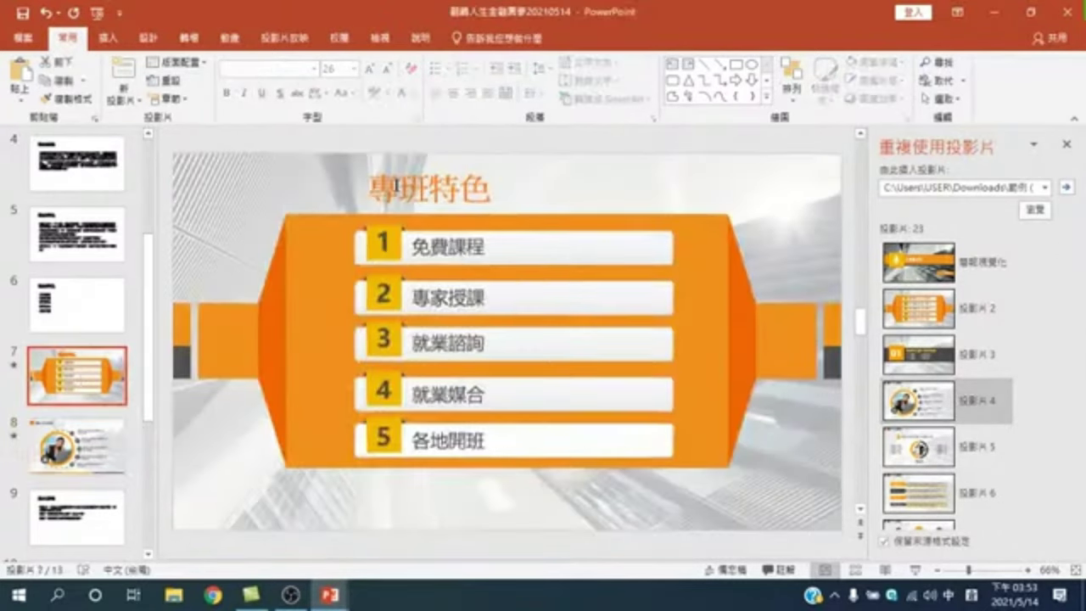
pyautogui.doubleClick(452, 194)
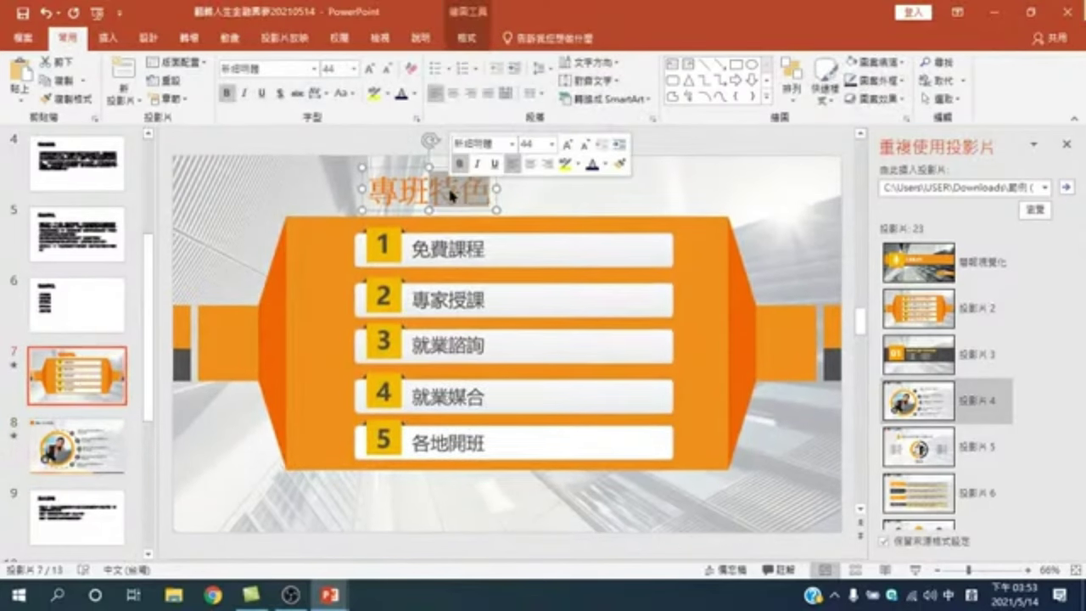
pyautogui.moveTo(492, 194); pyautogui.dragTo(370, 194)
pyautogui.hotkey('ctrl', 'v')
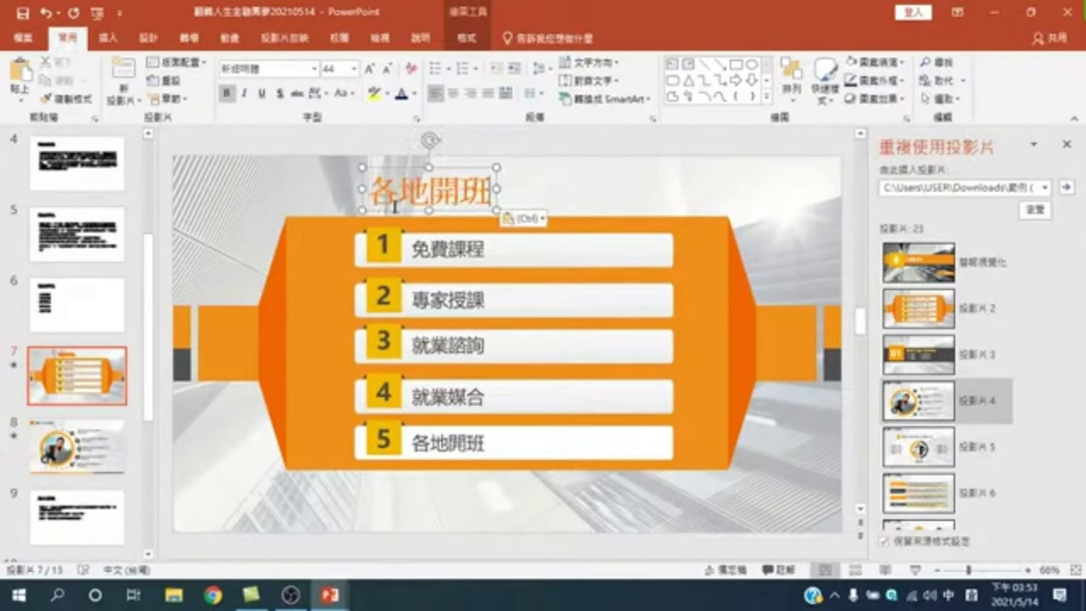
pyautogui.hotkey('ctrl', 'z')
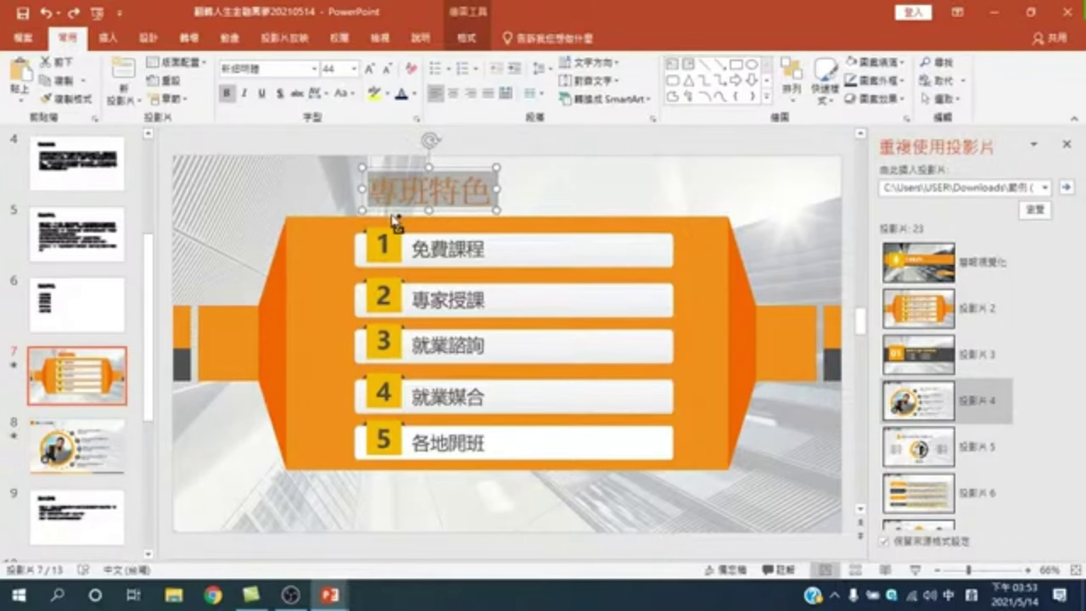
pyautogui.click(102, 428)
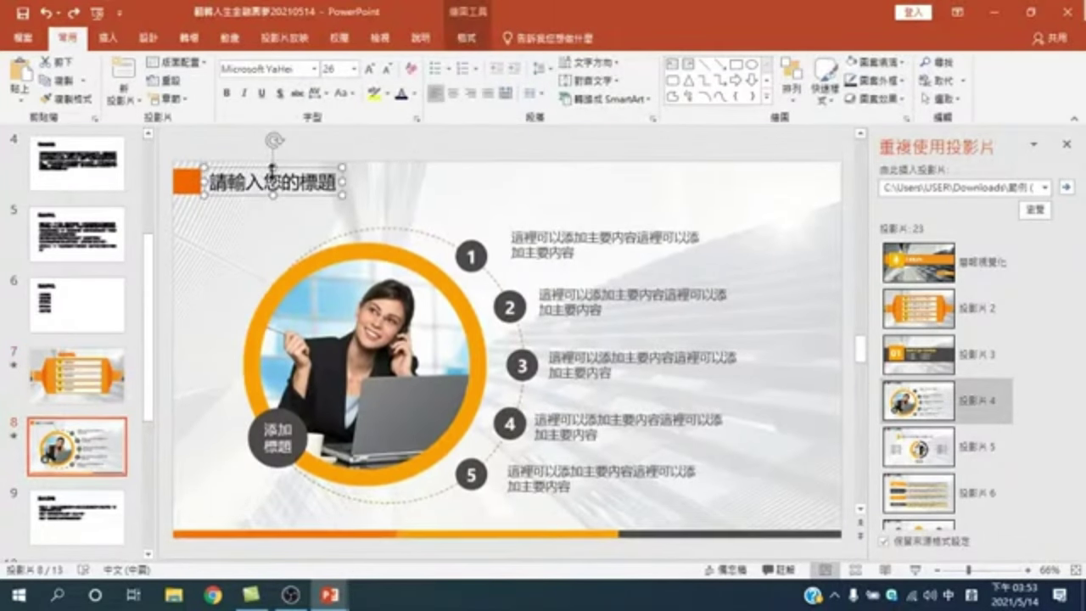
pyautogui.tripleClick(270, 174)
pyautogui.rightClick(265, 183)
pyautogui.click(368, 272)
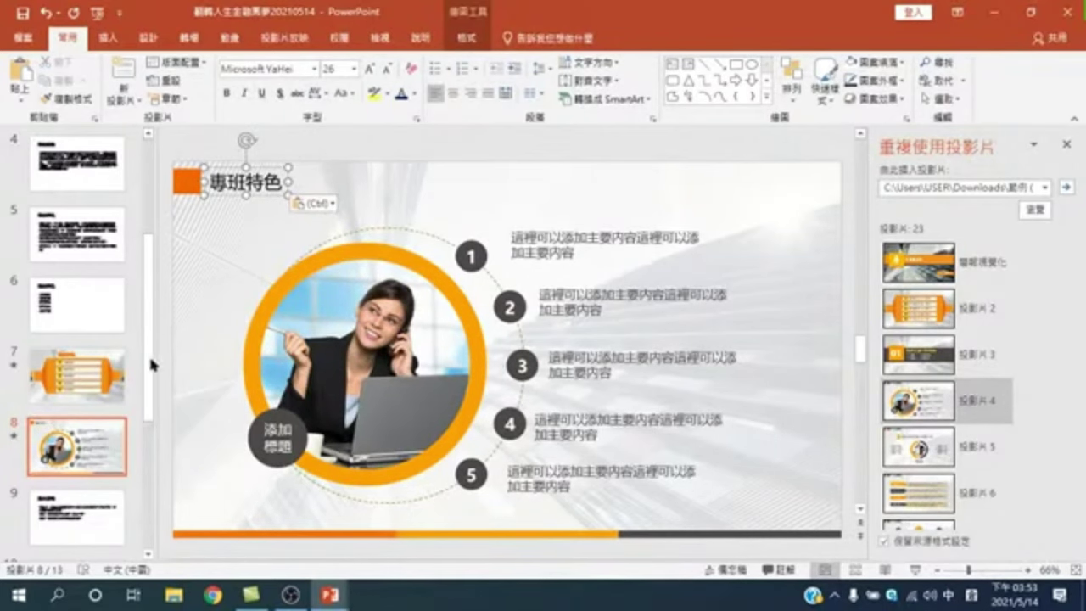
# - Copy 免費課程 from the earlier bullet list into slide 8's numbered item 1 and nudge it lower
pyautogui.click(76, 374)
pyautogui.press('Up')
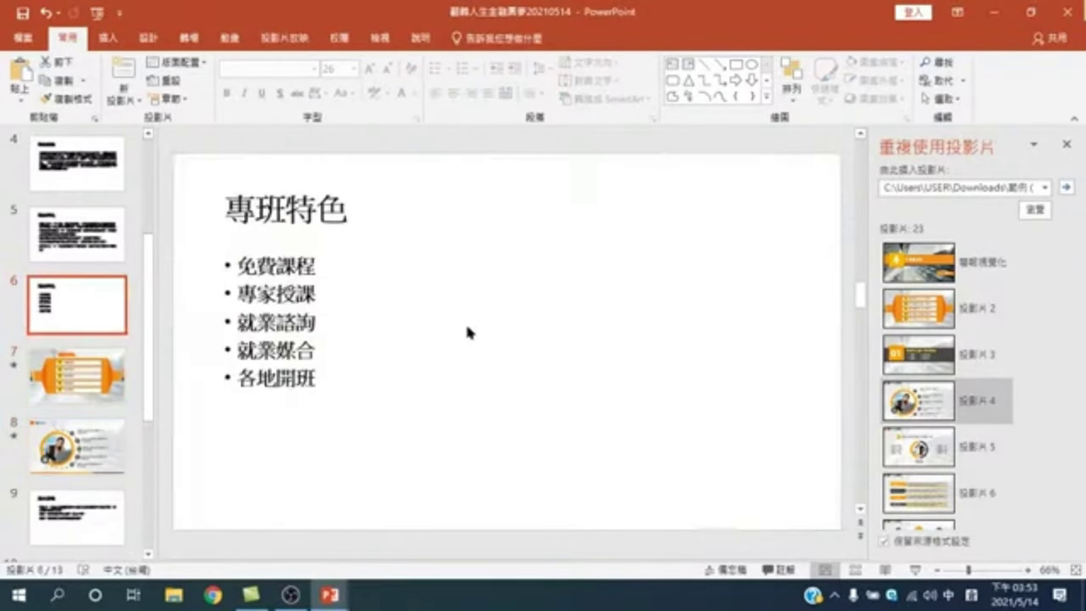
pyautogui.moveTo(239, 265); pyautogui.dragTo(318, 268)
pyautogui.rightClick(296, 280)
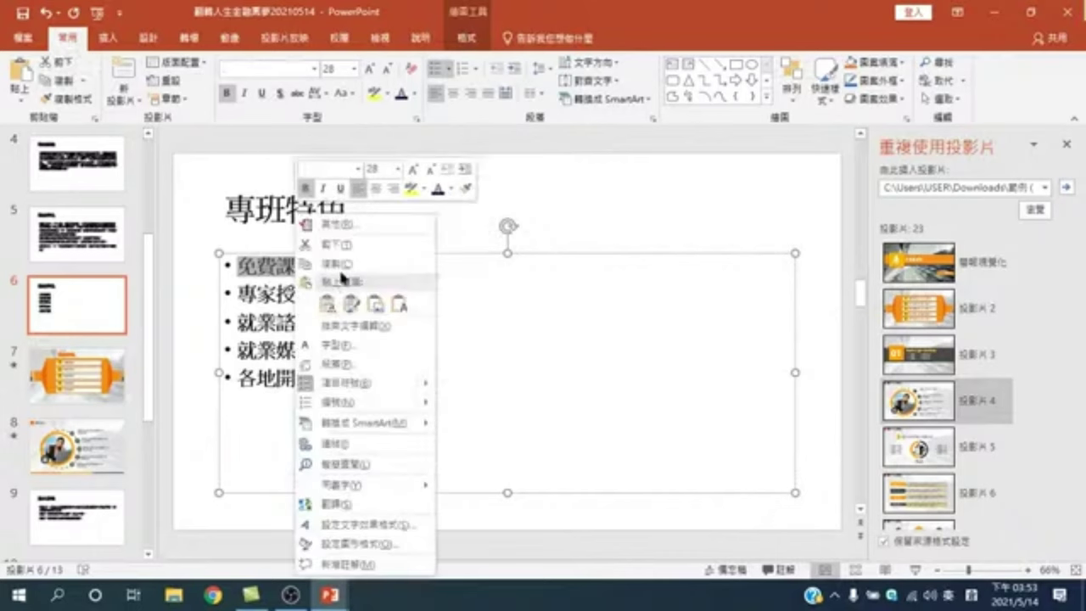
pyautogui.click(346, 277)
pyautogui.press('Down')
pyautogui.press('Down')
pyautogui.tripleClick(555, 236)
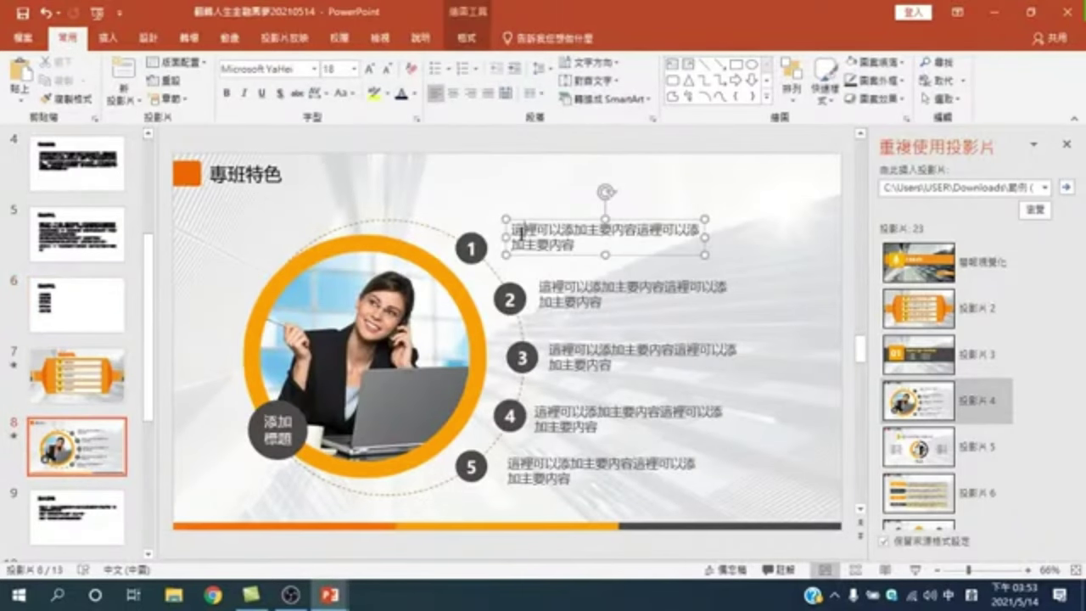
pyautogui.rightClick(552, 223)
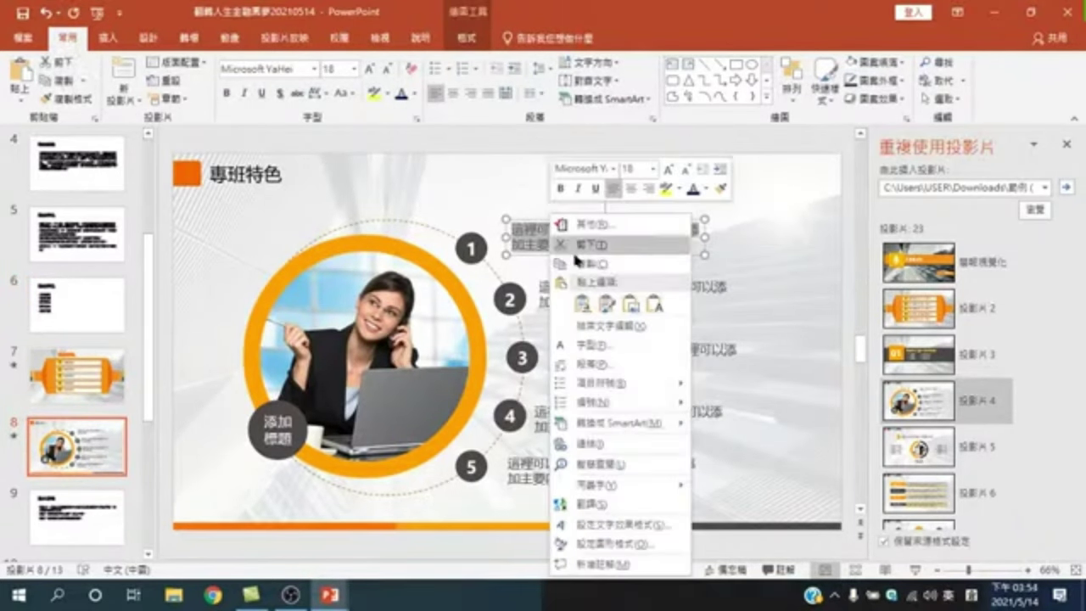
pyautogui.click(653, 303)
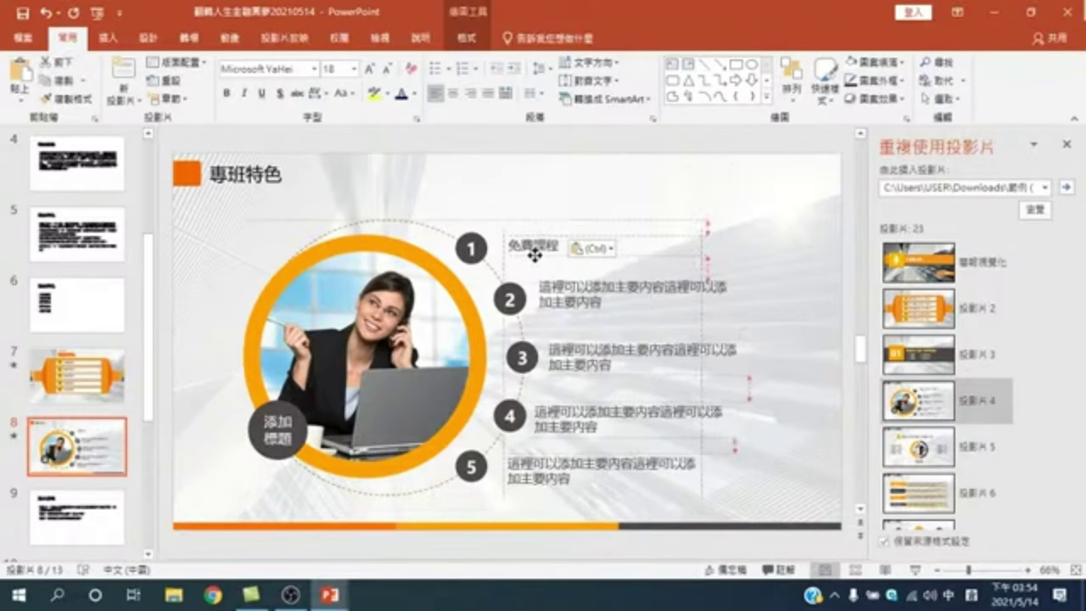
pyautogui.moveTo(573, 241); pyautogui.dragTo(570, 256)
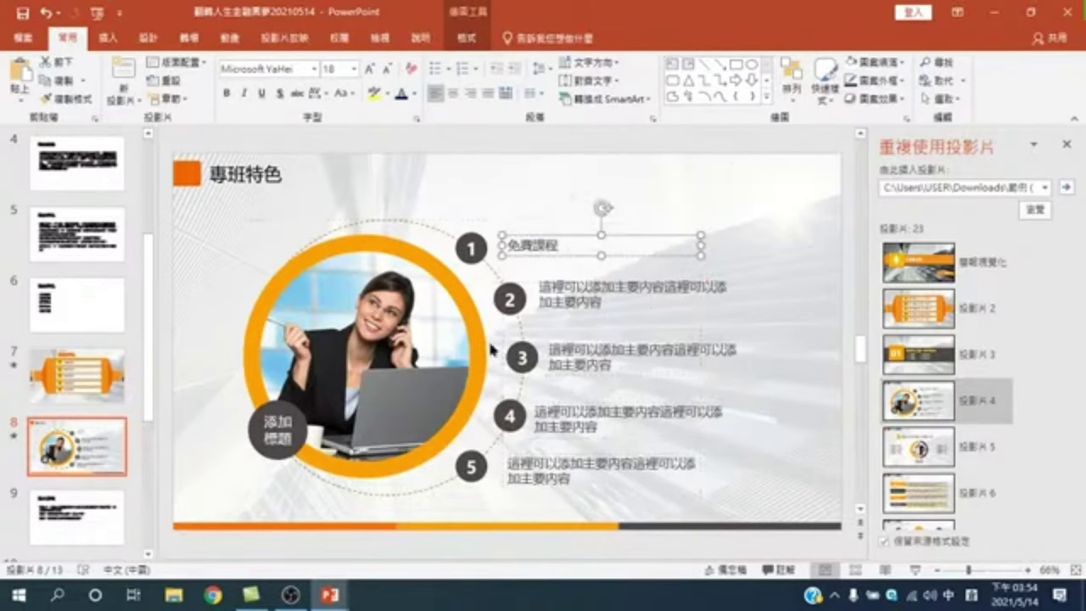
# - Replace slide 8's item 2 placeholder with 專家授課 copied from slide 7, nudging it slightly
pyautogui.click(76, 375)
pyautogui.click(433, 298)
pyautogui.doubleClick(433, 299)
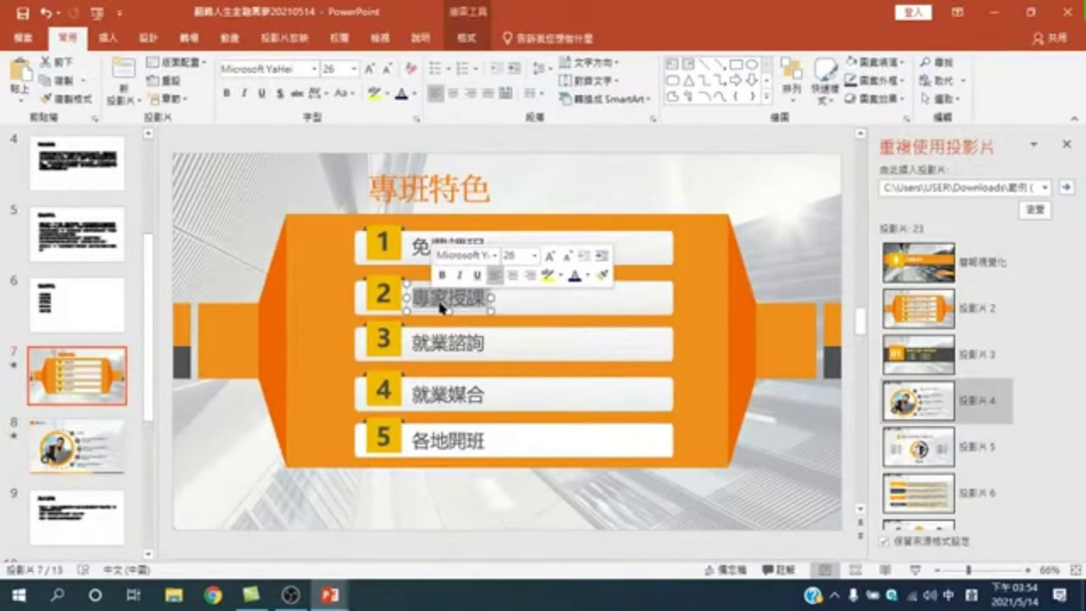
pyautogui.rightClick(448, 305)
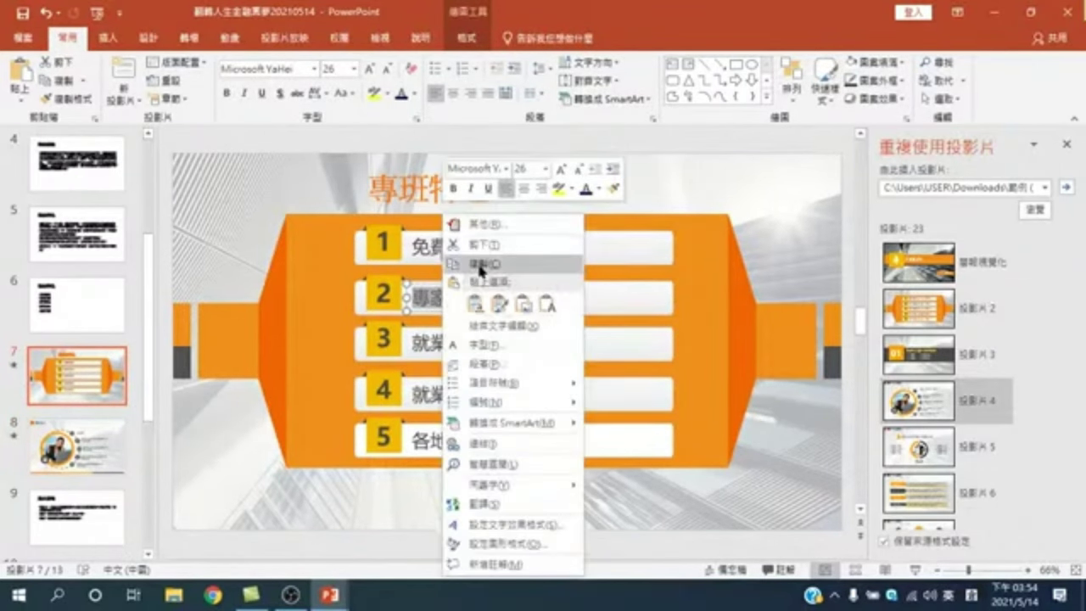
pyautogui.click(485, 245)
pyautogui.click(102, 447)
pyautogui.tripleClick(581, 300)
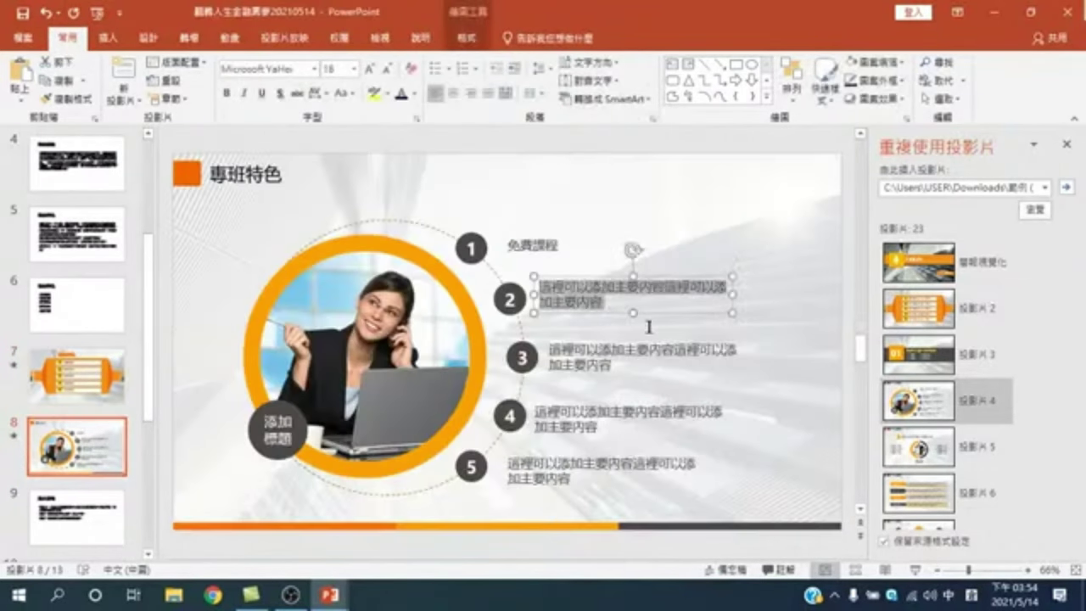
pyautogui.rightClick(582, 300)
pyautogui.click(683, 303)
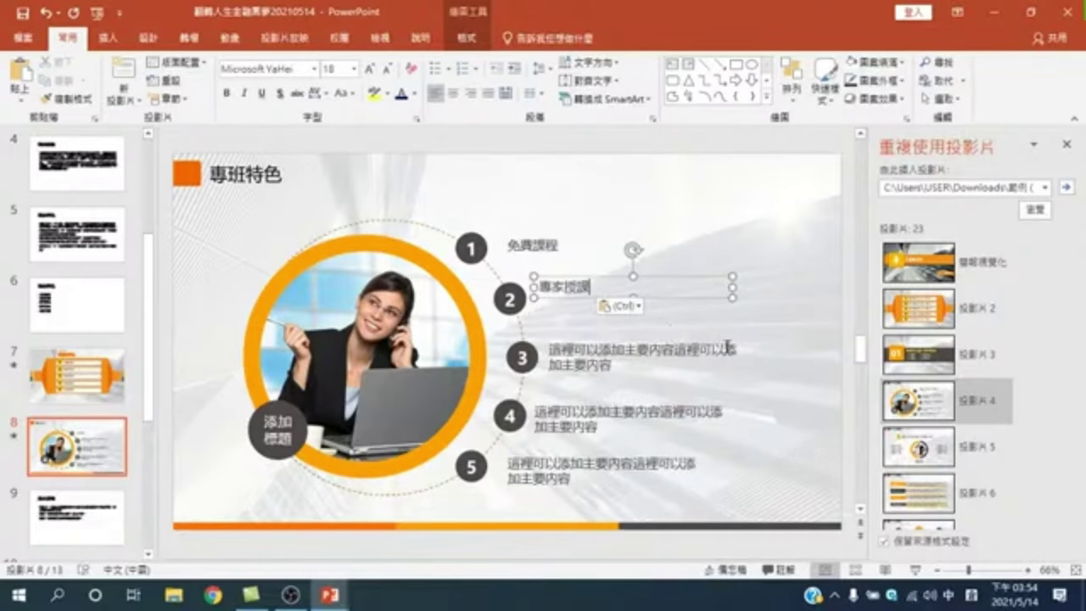
pyautogui.moveTo(584, 297); pyautogui.dragTo(587, 307)
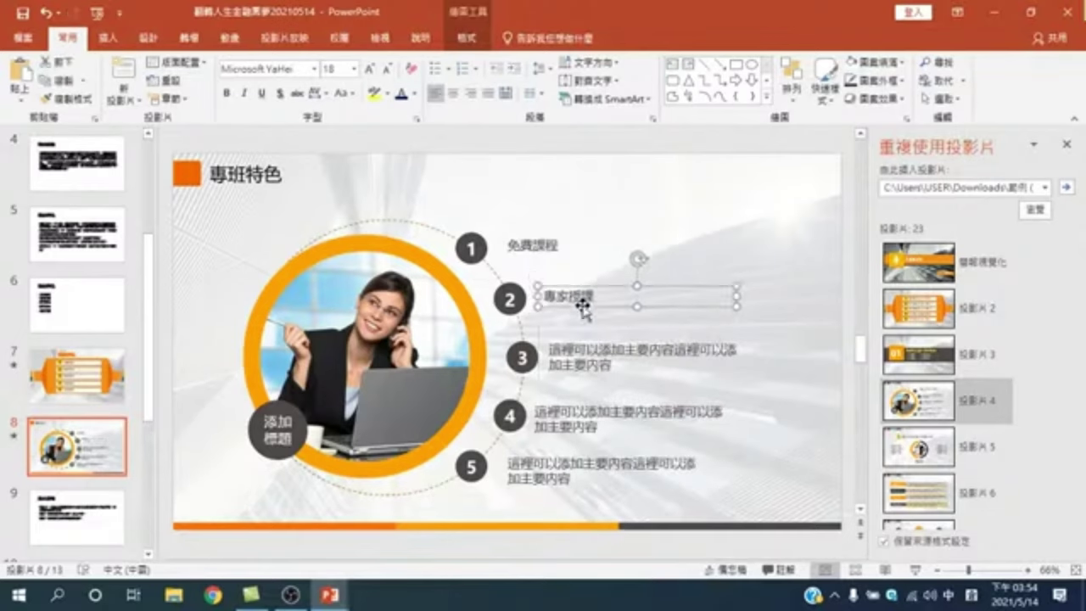
# - Select slide 8's circle photo and choose Shape Fill > Picture to replace its image
pyautogui.click(392, 341)
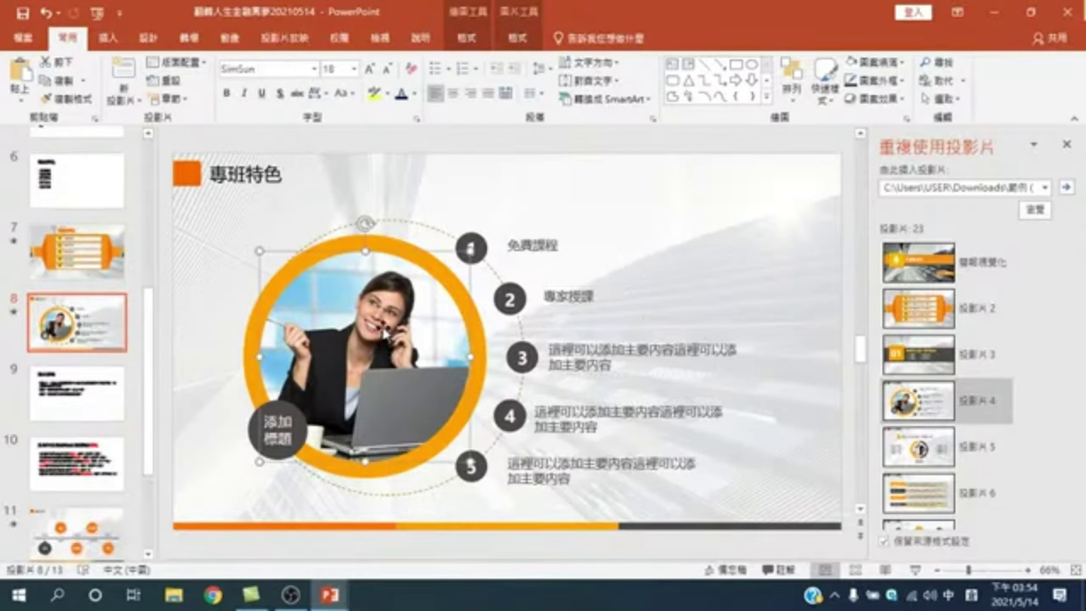
pyautogui.click(466, 37)
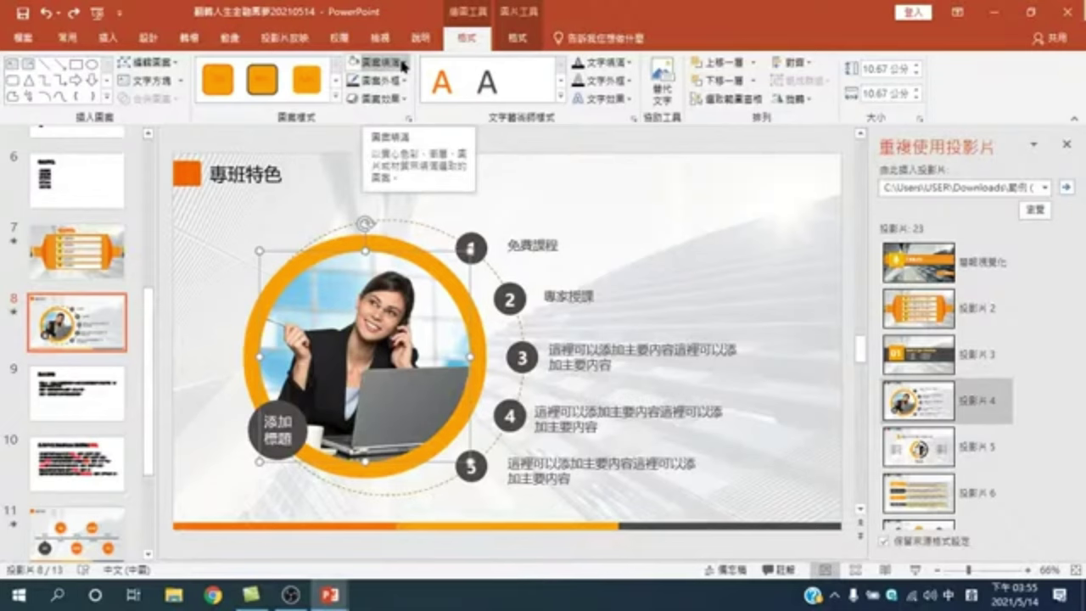
pyautogui.click(404, 65)
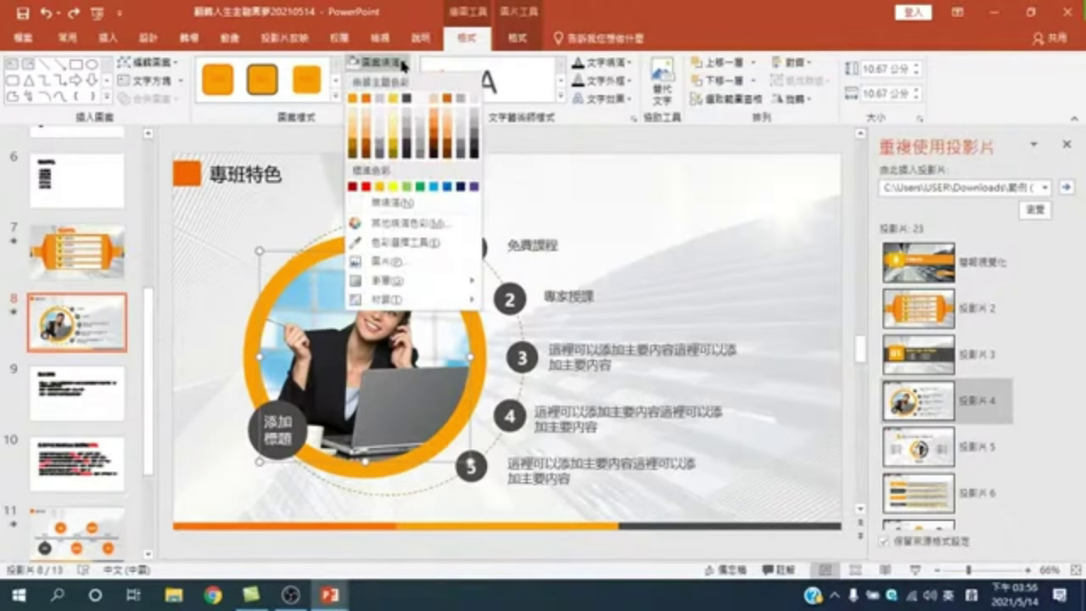
pyautogui.click(517, 40)
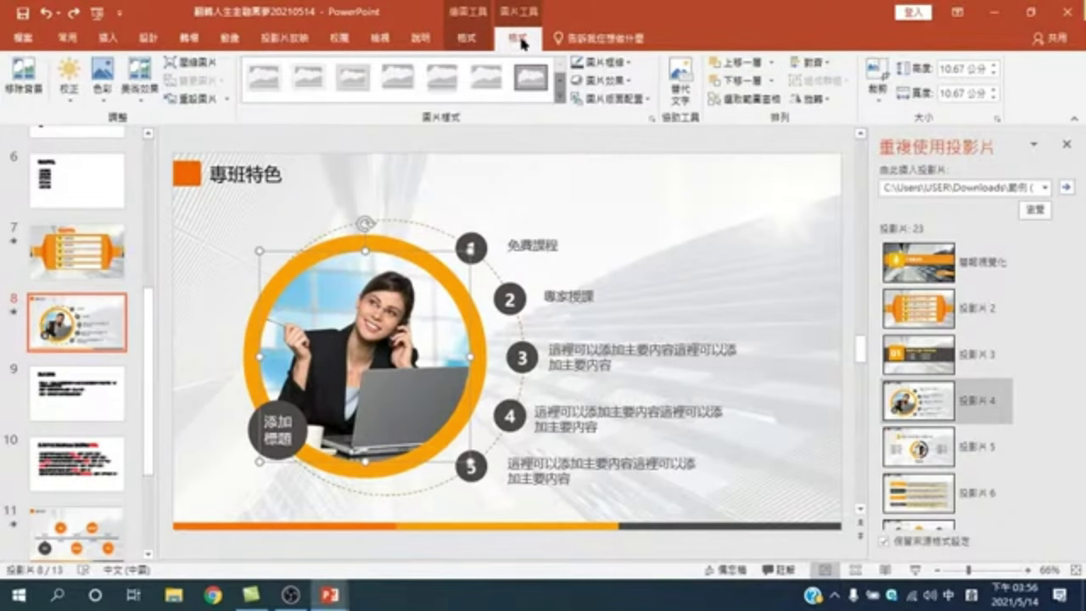
pyautogui.click(466, 39)
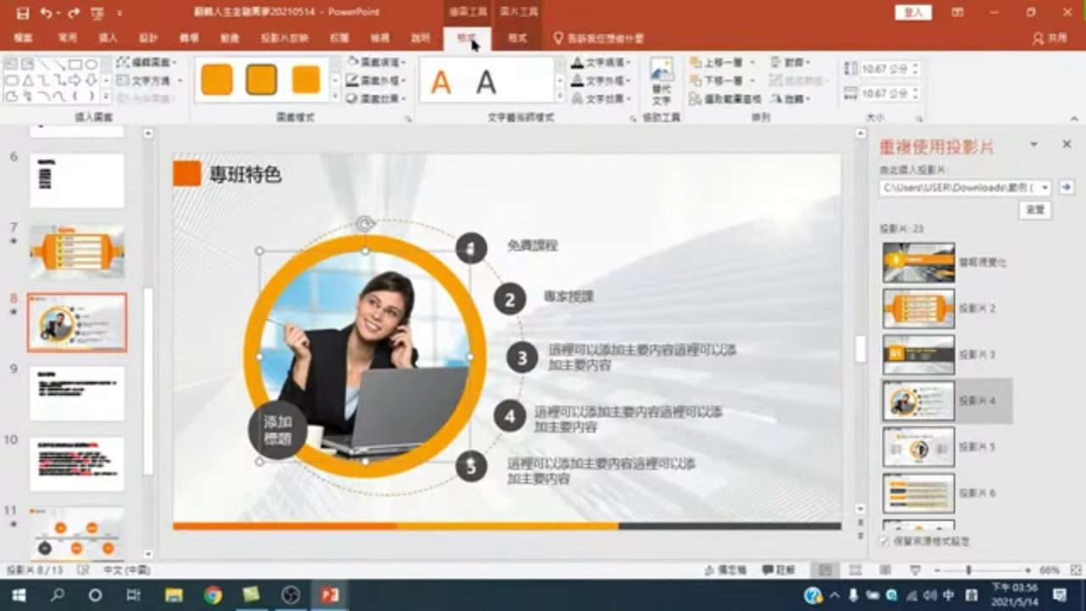
pyautogui.click(404, 65)
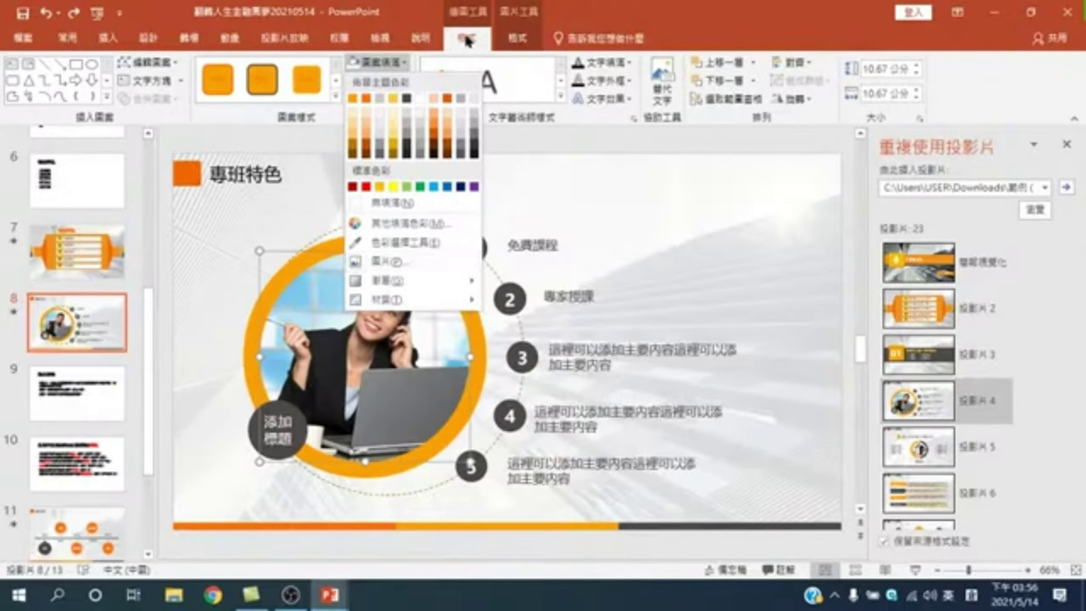
pyautogui.click(390, 263)
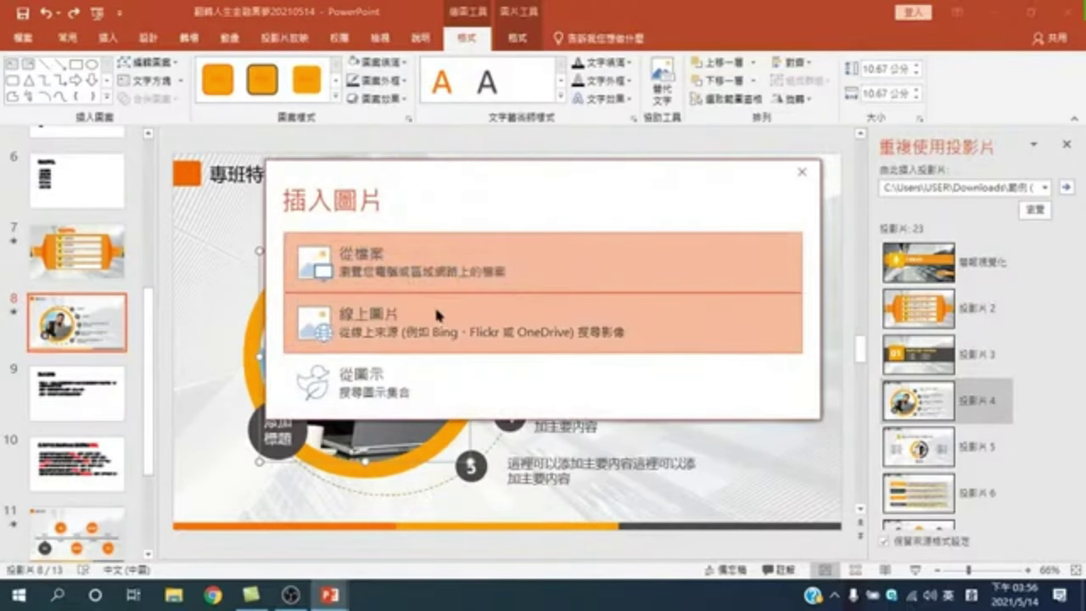
# - Search online pictures for 金融課程 and fill the circle with the 學習地圖 金融商品 image
pyautogui.click(373, 327)
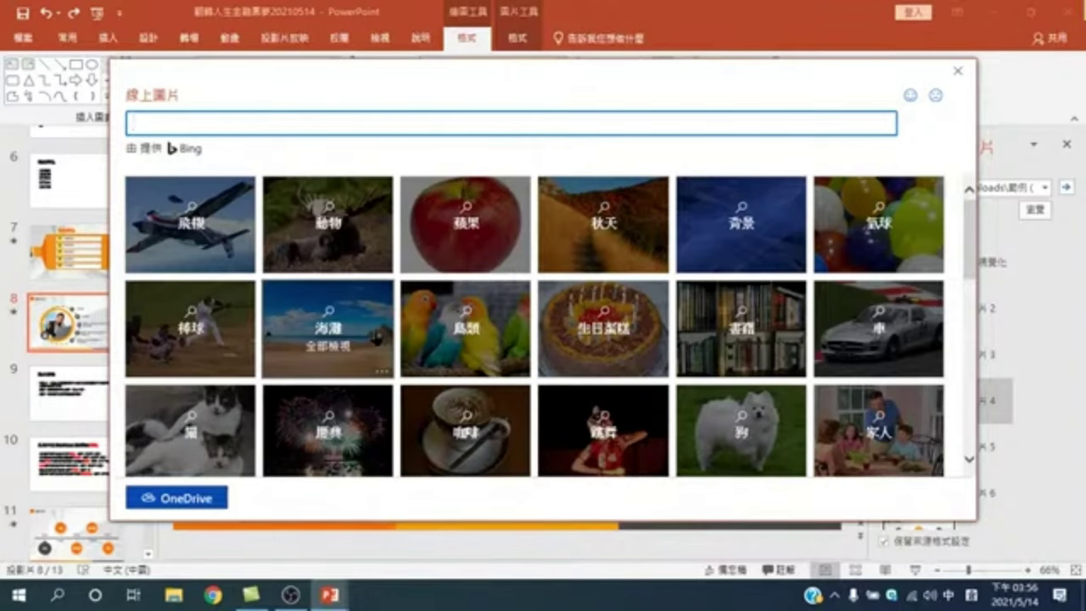
pyautogui.write('金一')
pyautogui.write('融')
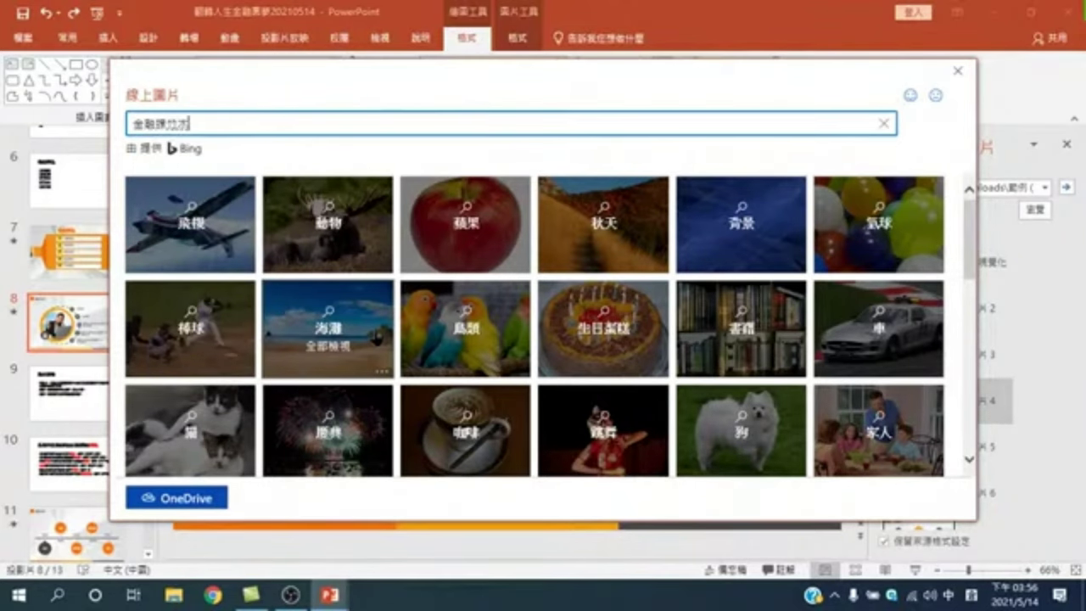
pyautogui.write('課程')
pyautogui.press('Return')
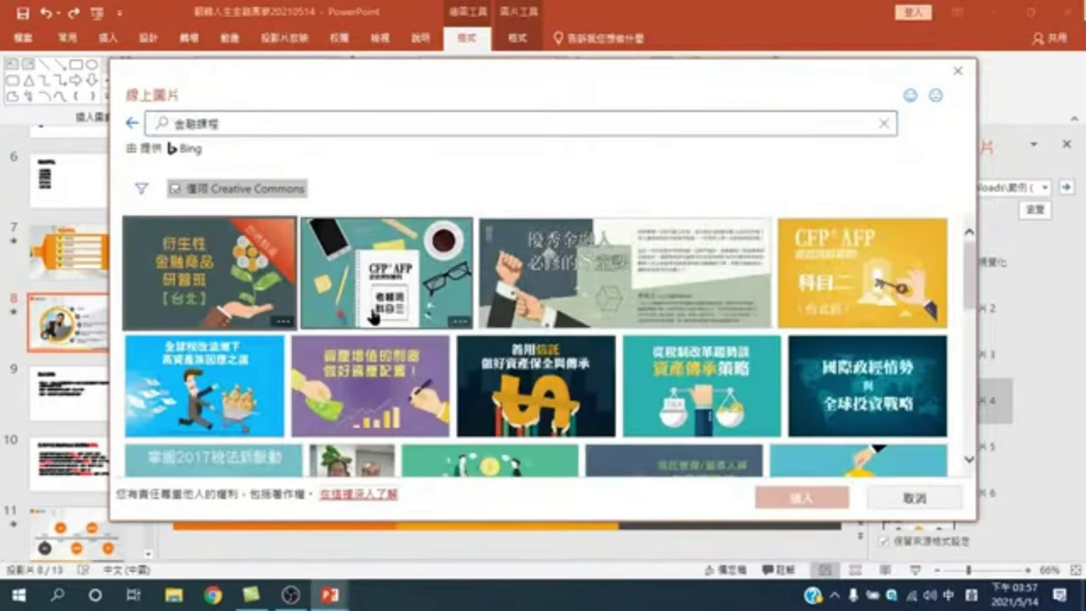
pyautogui.scroll(-3, 373, 316)
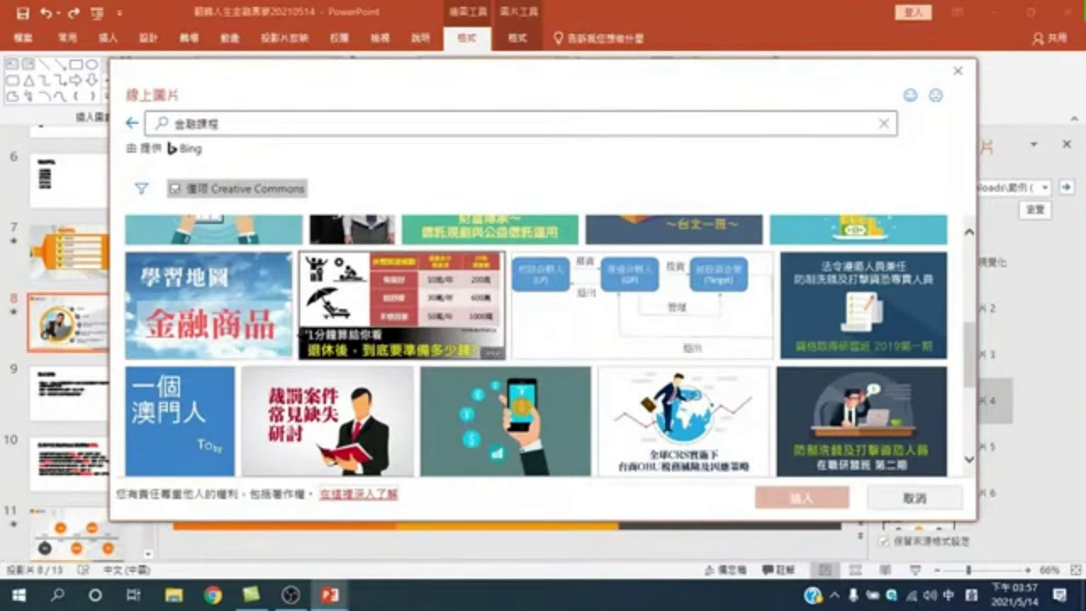
pyautogui.scroll(-1, 239, 318)
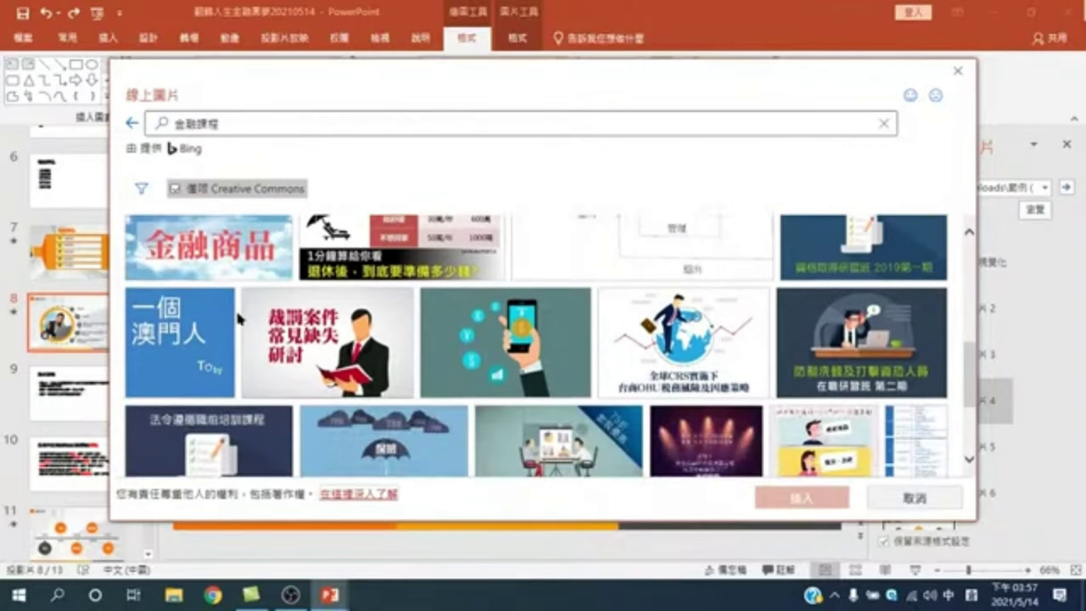
pyautogui.scroll(2, 239, 320)
pyautogui.click(238, 339)
pyautogui.click(810, 504)
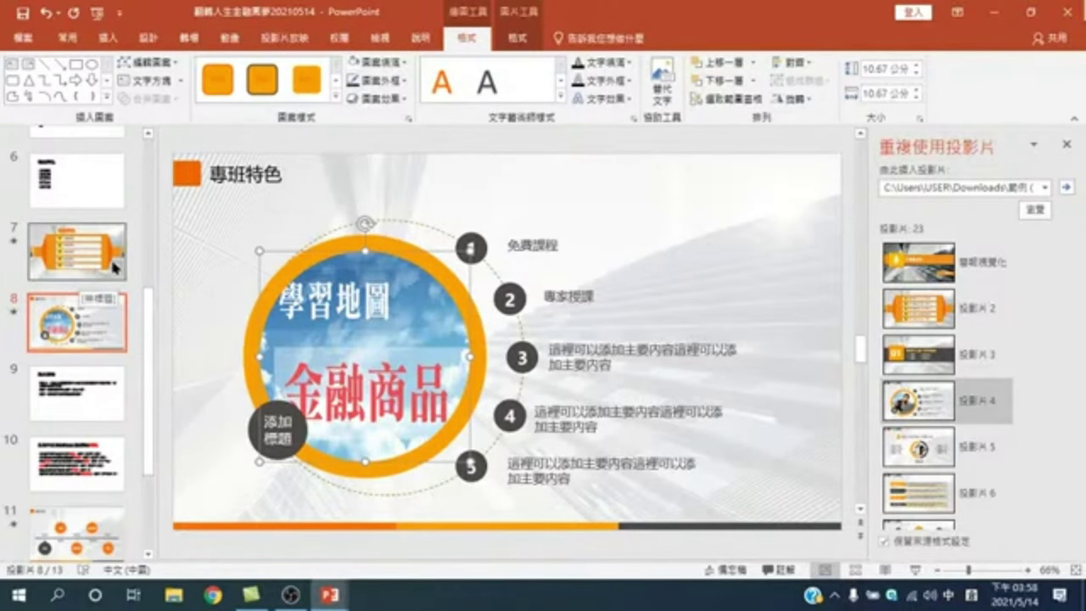
pyautogui.click(86, 311)
pyautogui.scroll(1, 86, 311)
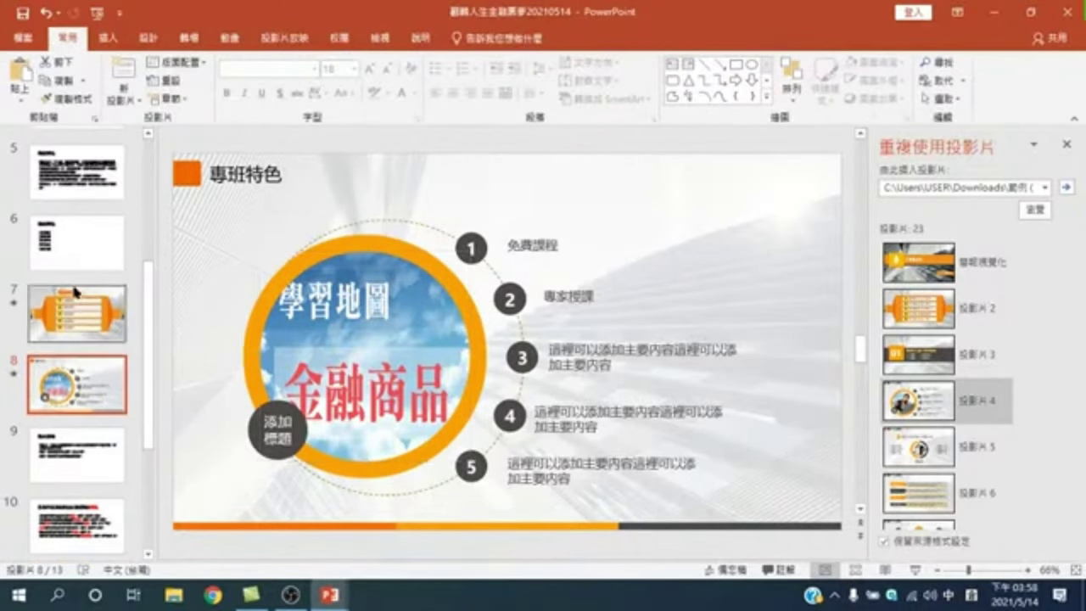
pyautogui.click(86, 310)
pyautogui.click(76, 382)
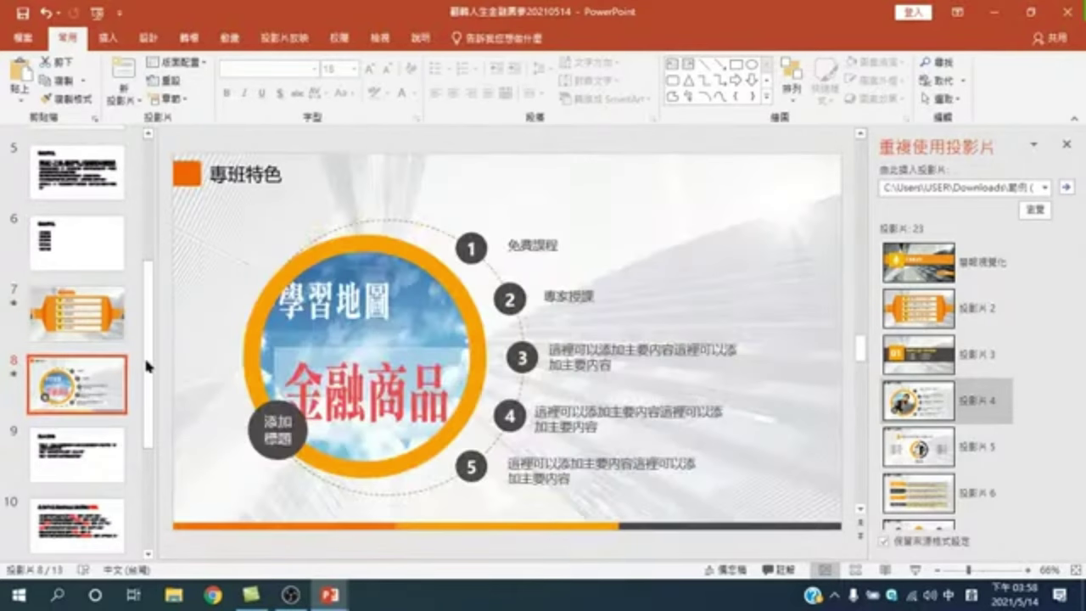
pyautogui.click(83, 324)
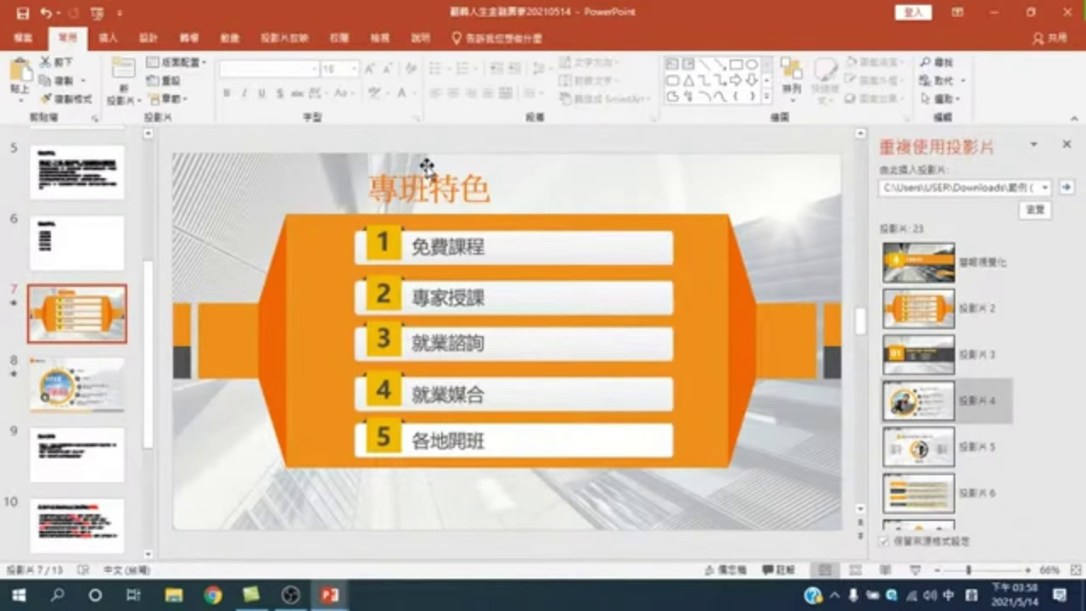
pyautogui.click(80, 384)
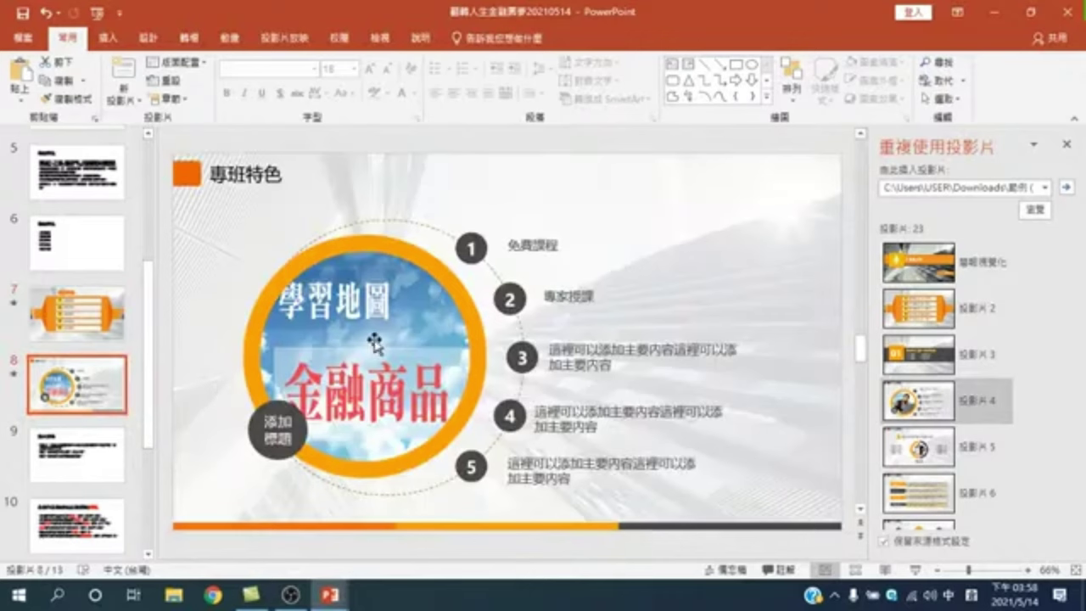